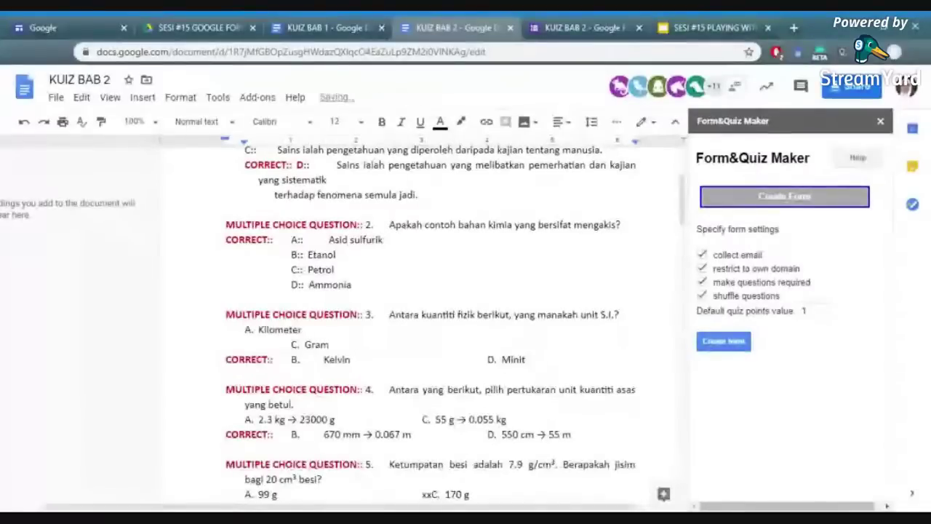
Step: Move the "C. Gram" option of question 3 to a new line directly below the "B. Kelvin" option
key("shift+Right")
key("shift+Right")
key("shift+Right")
key("shift+Right")
key("shift+Right")
key("shift+Right")
key("shift+Right")
key("ctrl+c")
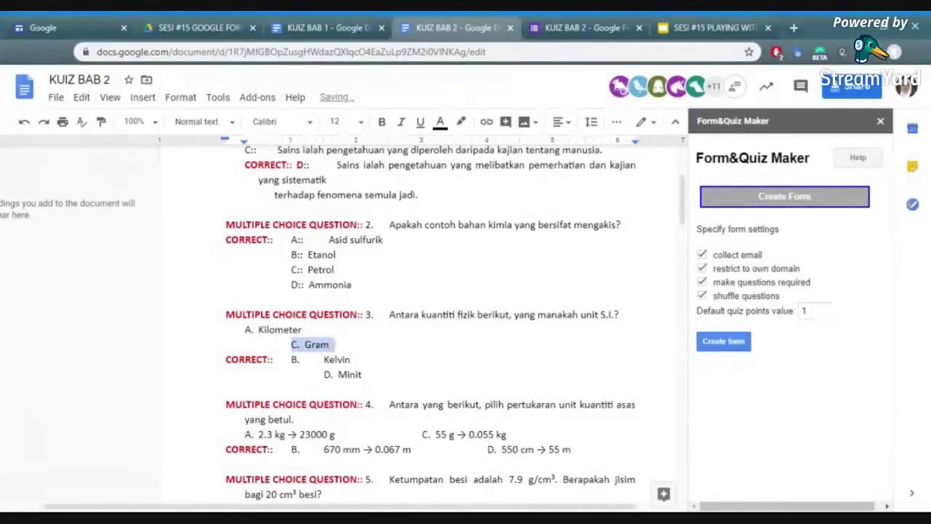
key("Delete")
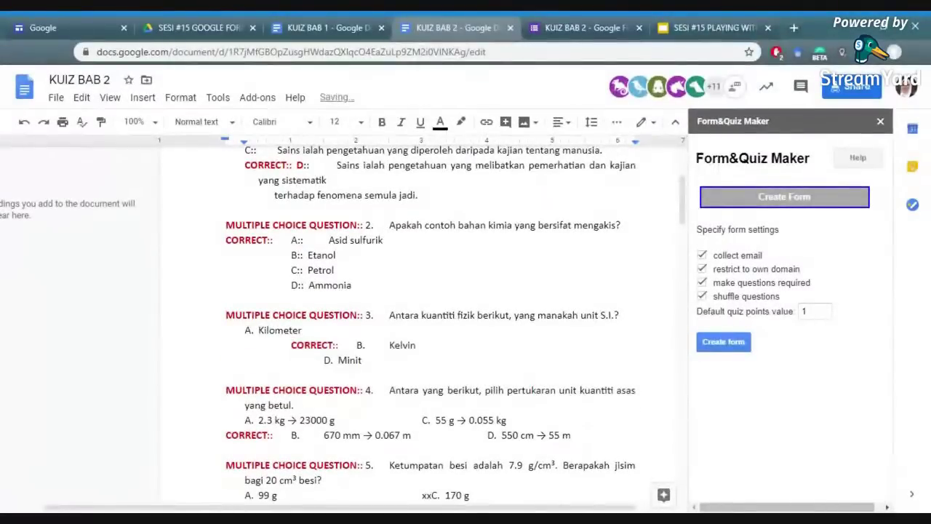
left_click(419, 345)
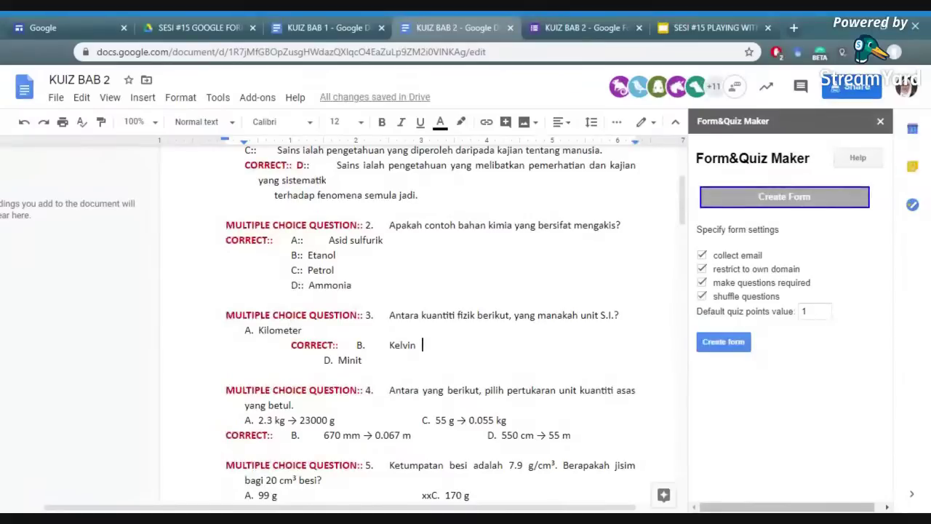
key("Return")
key("ctrl+v")
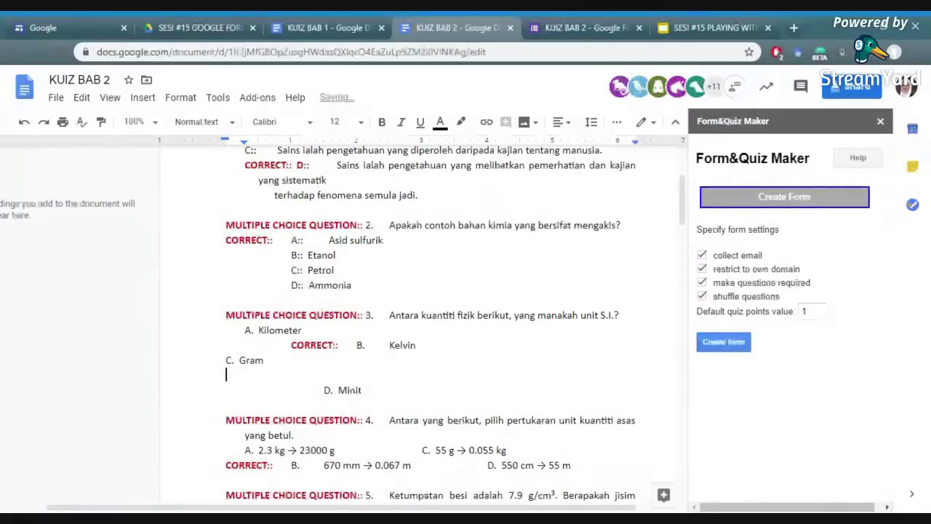
Step: Indent the "C. Gram" and "A. Kilometer" lines of question 3 to line up with the Kelvin answer line
key("Tab")
key("Tab")
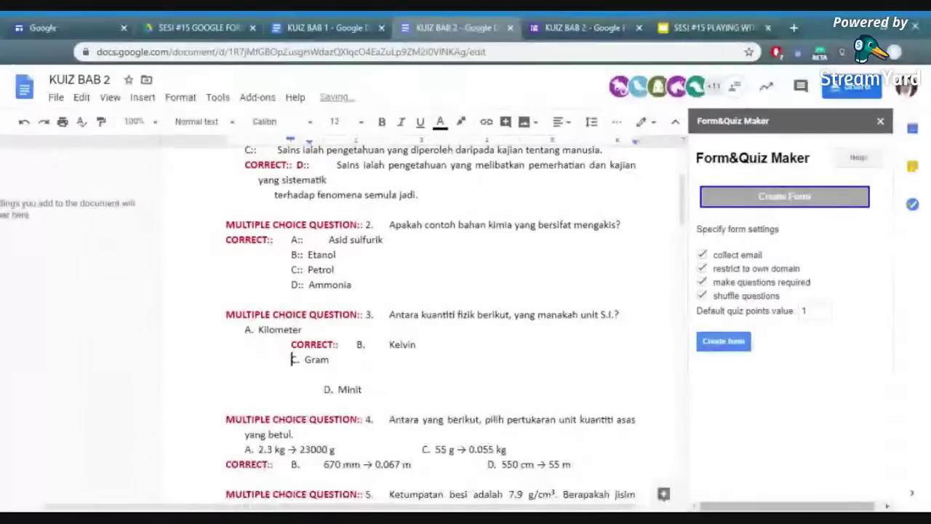
key("Up")
key("Tab")
key("Tab")
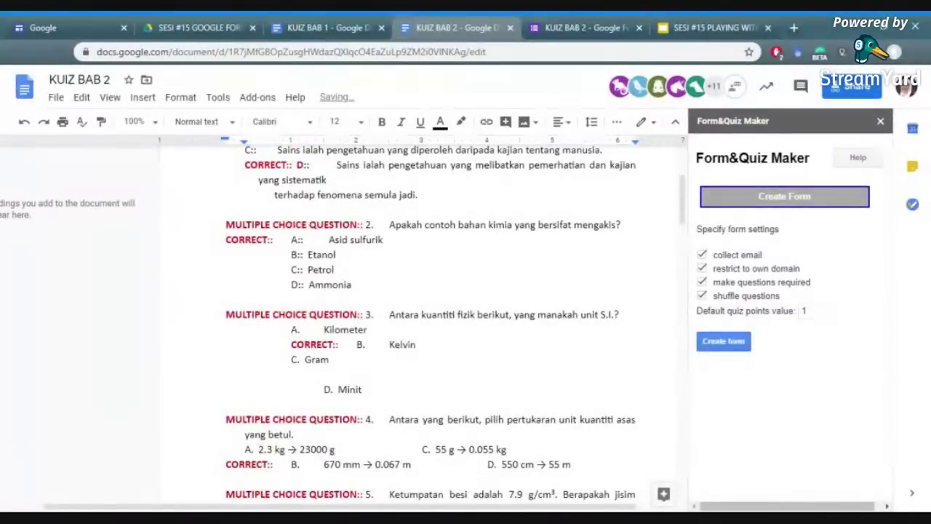
Step: Remove the blank line above "D. Minit" in question 3 and align that option with "C. Gram"
key("Down")
key("Down")
key("Down")
key("Down")
key("BackSpace")
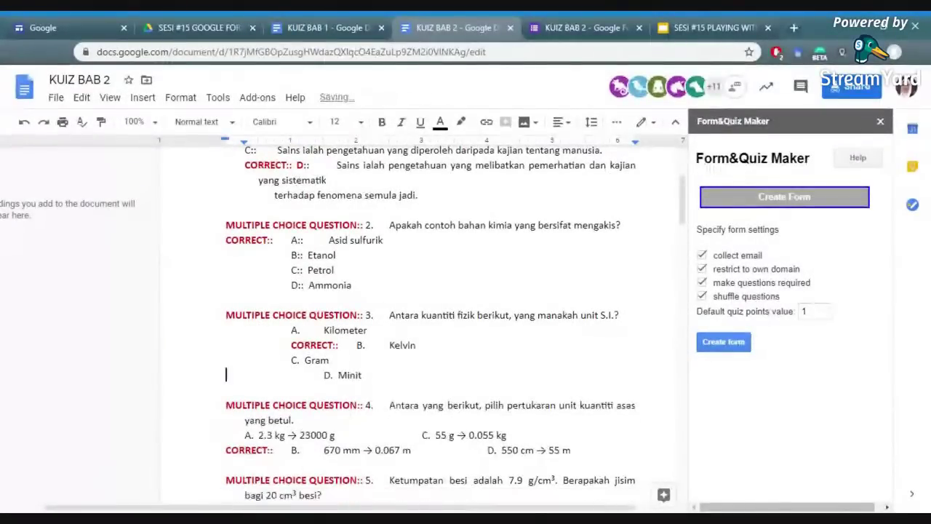
key("Delete")
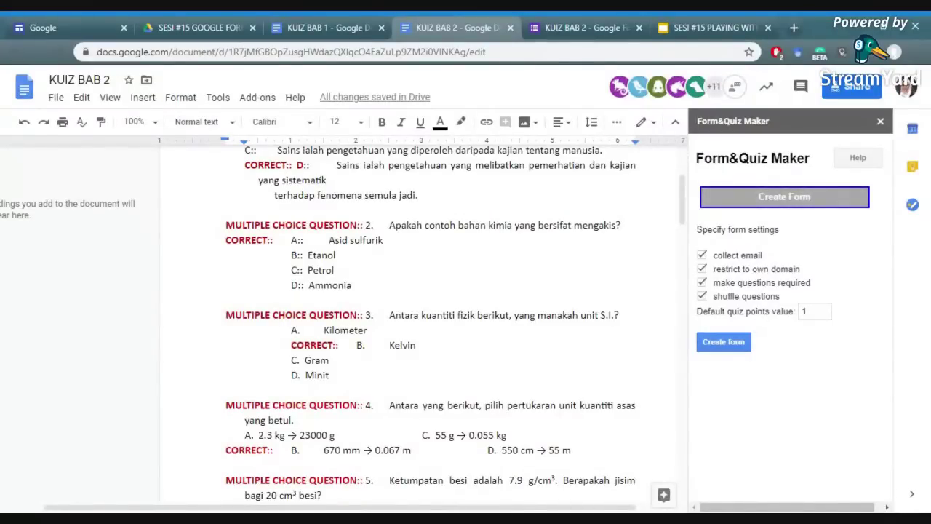
scroll(684, 206, "up", 2)
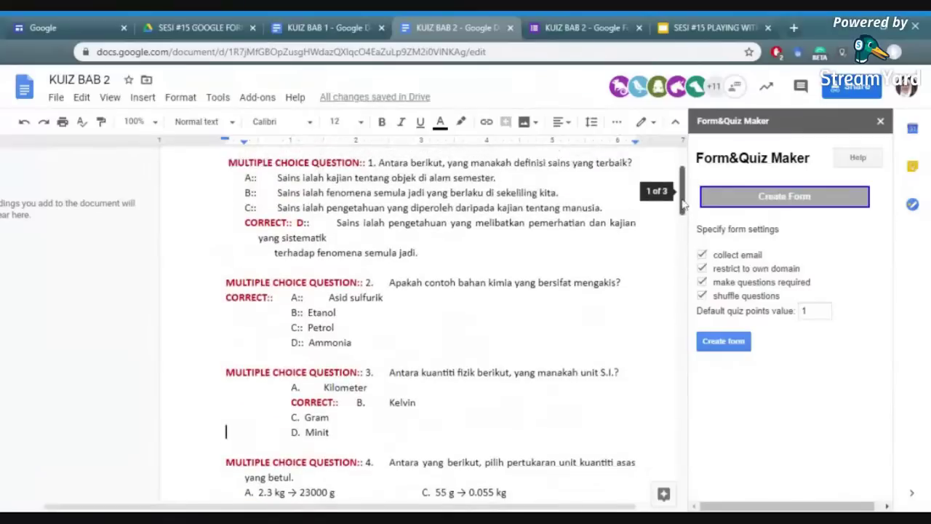
scroll(684, 206, "up", 3)
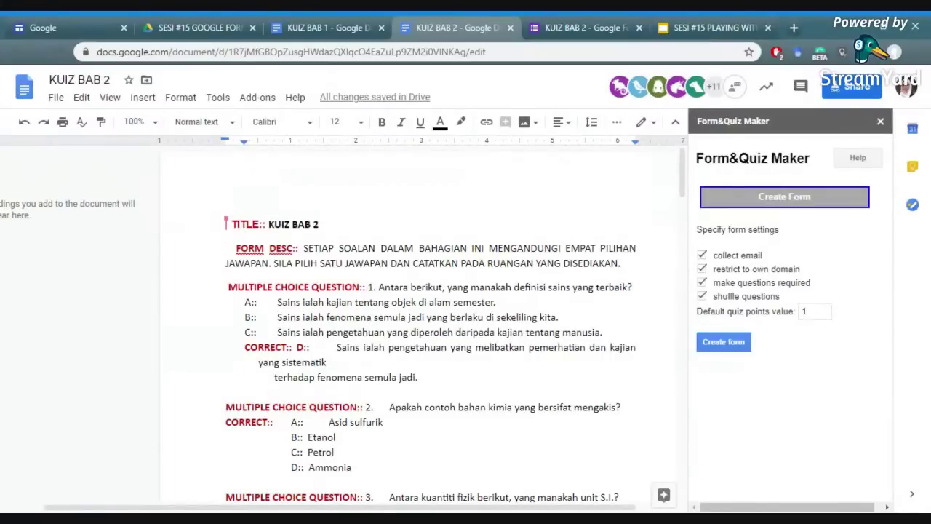
left_click_drag(245, 301, 418, 377)
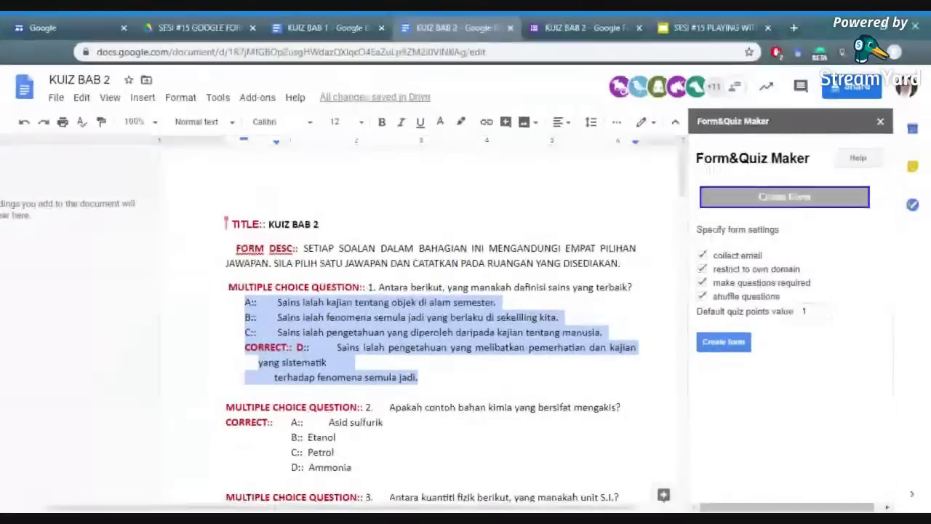
left_click(349, 360)
left_click_drag(684, 190, 684, 243)
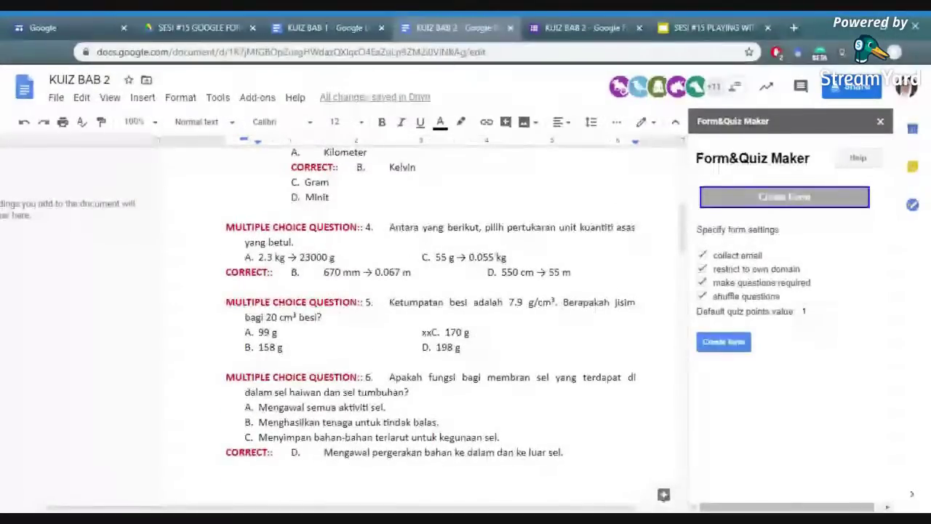
Step: Switch to the KUIZ BAB 2 form in Google Forms and remove the "C::" prefix from question 2's Petrol option
left_click(577, 27)
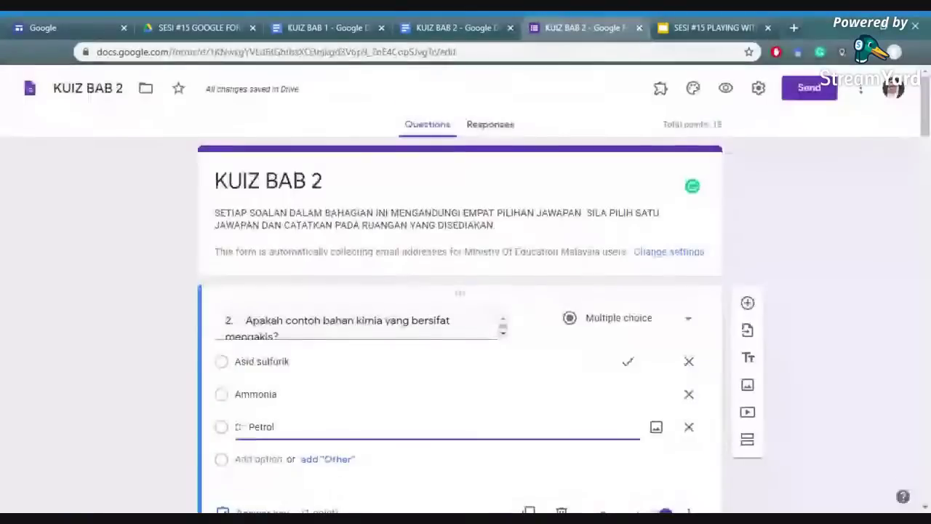
scroll(926, 158, "down", 3)
scroll(926, 159, "down", 1)
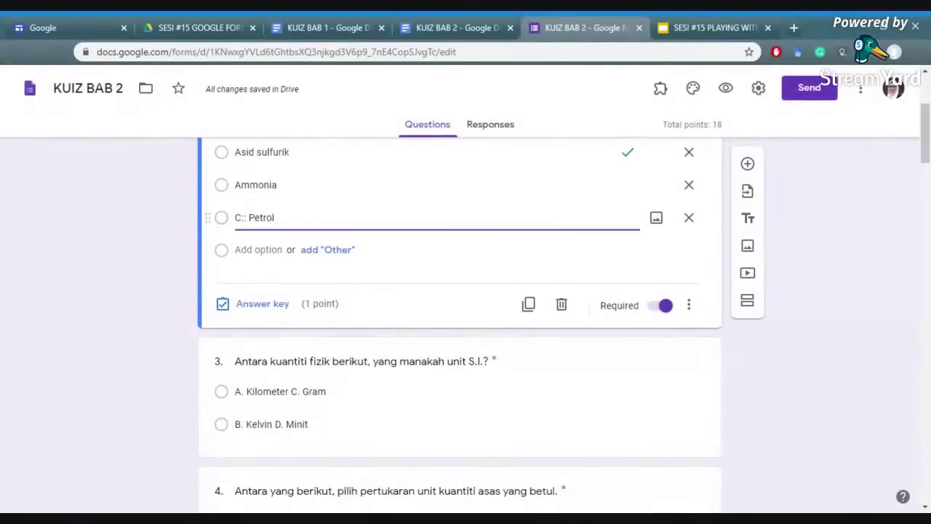
key("BackSpace")
key("BackSpace")
key("BackSpace")
key("BackSpace")
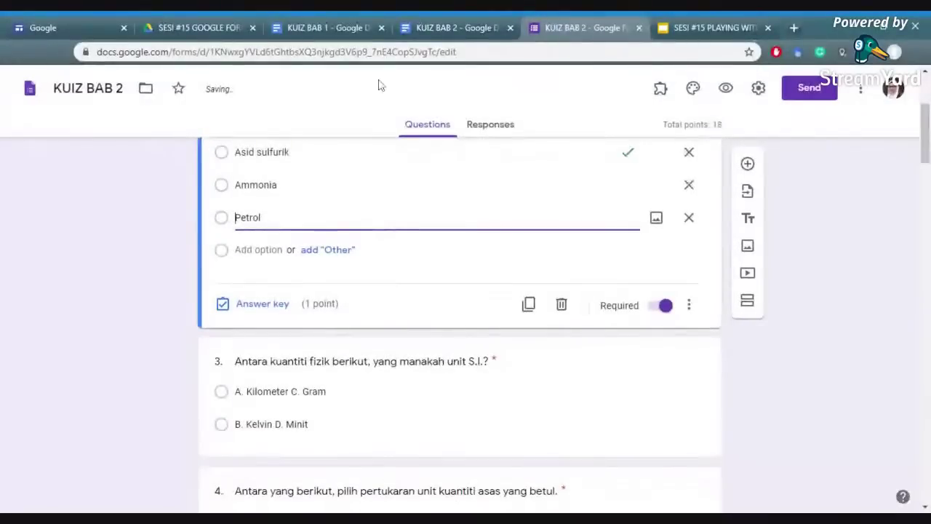
Step: Check the source document for question 2's missing option and add "Etanol" as the fourth option in the form
left_click(436, 27)
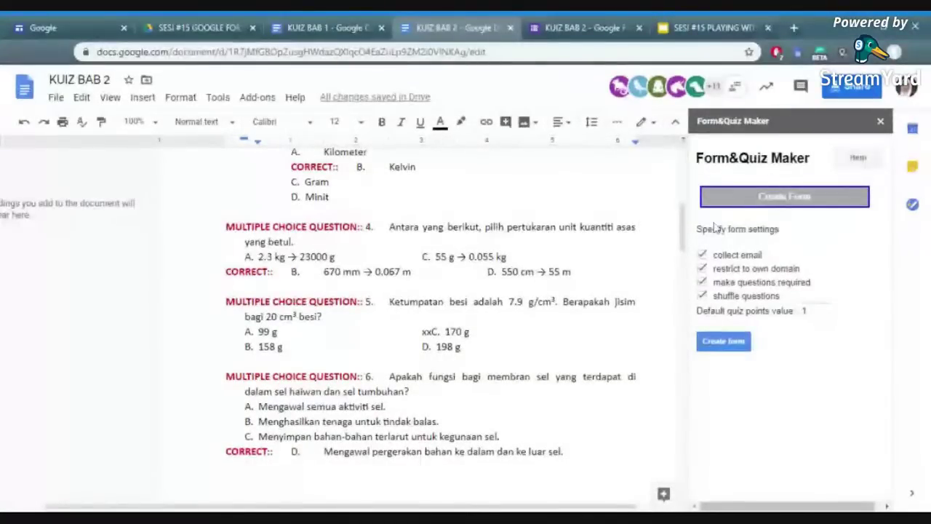
scroll(349, 206, "up", 3)
key("ctrl+Tab")
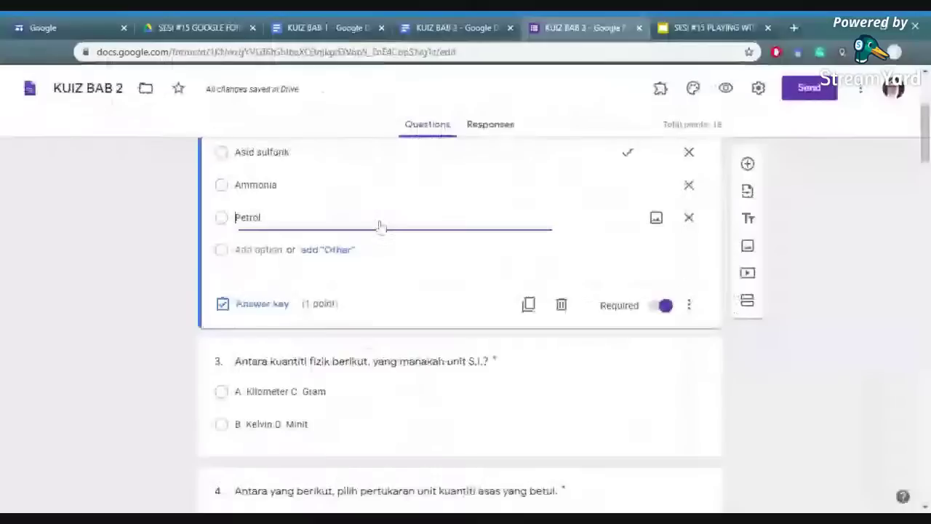
left_click(259, 249)
type("Et")
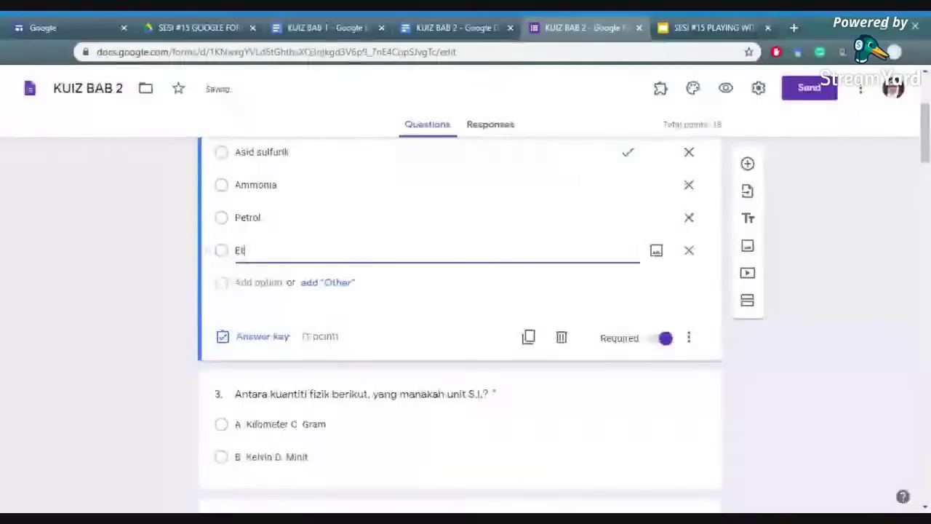
type("anol")
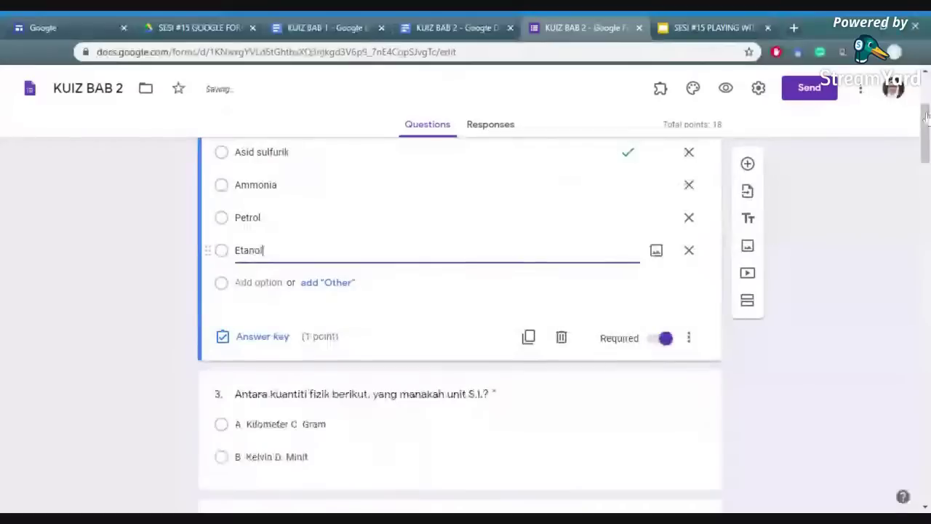
Step: Review question 2's options and check its answer key for the correct answer and points
left_click_drag(927, 117, 928, 103)
scroll(466, 327, "down", 2)
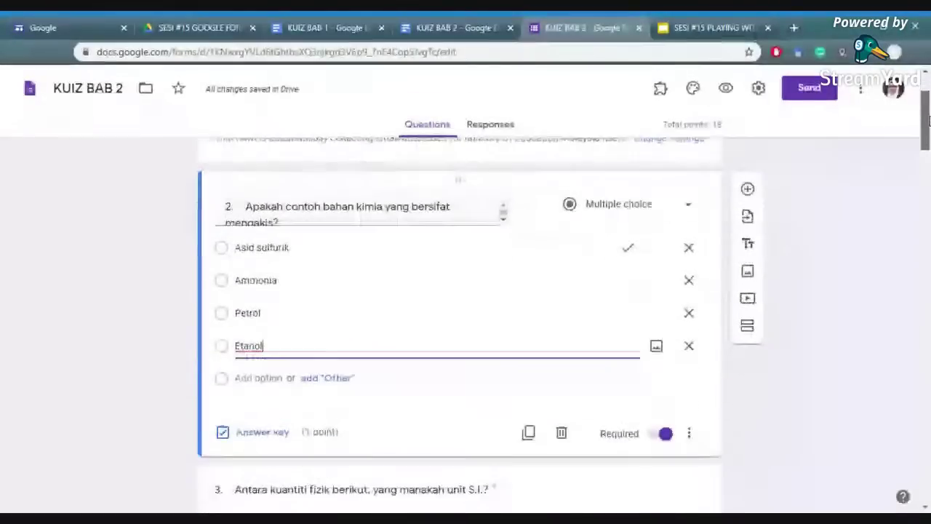
scroll(927, 129, "down", 2)
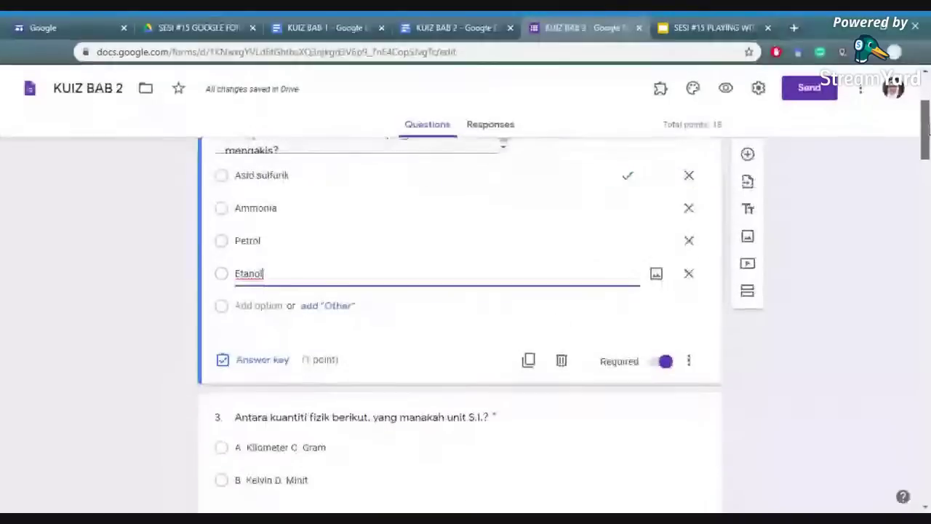
scroll(928, 130, "down", 2)
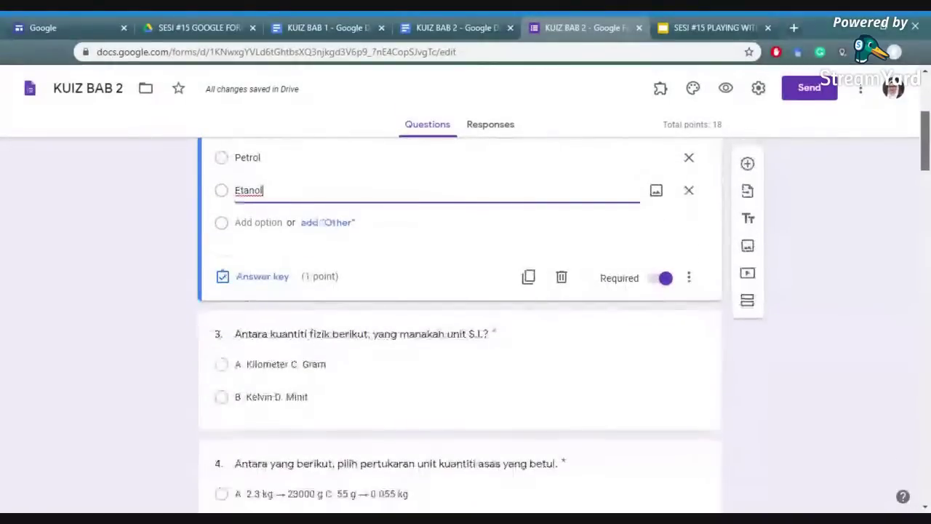
scroll(453, 248, "down", 1)
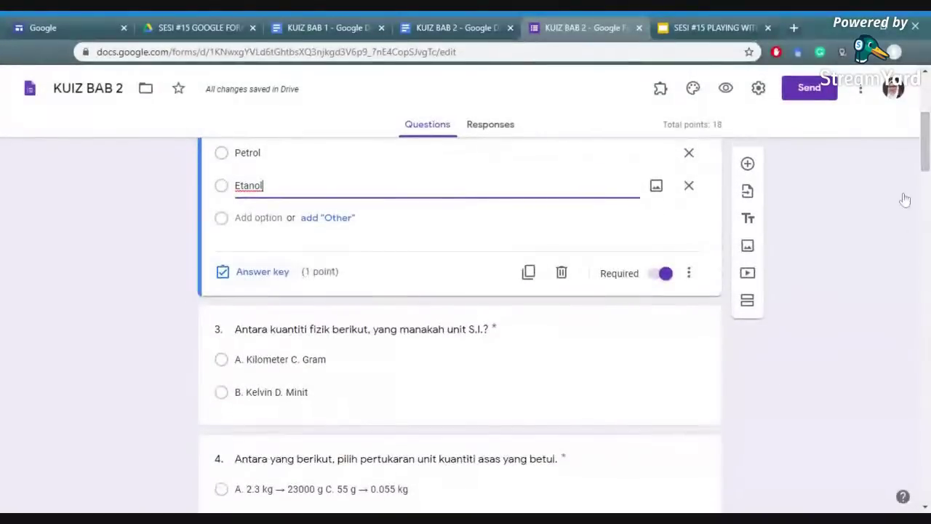
scroll(437, 372, "up", 3)
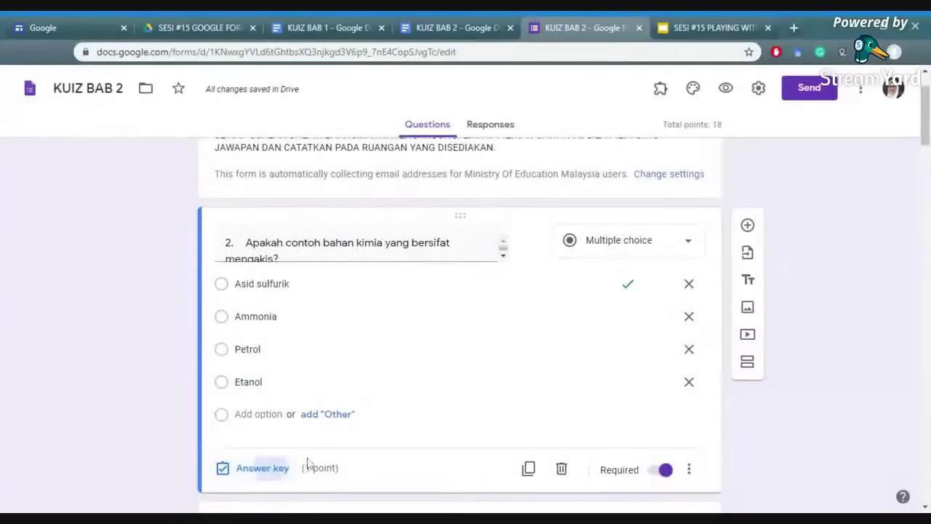
left_click(270, 468)
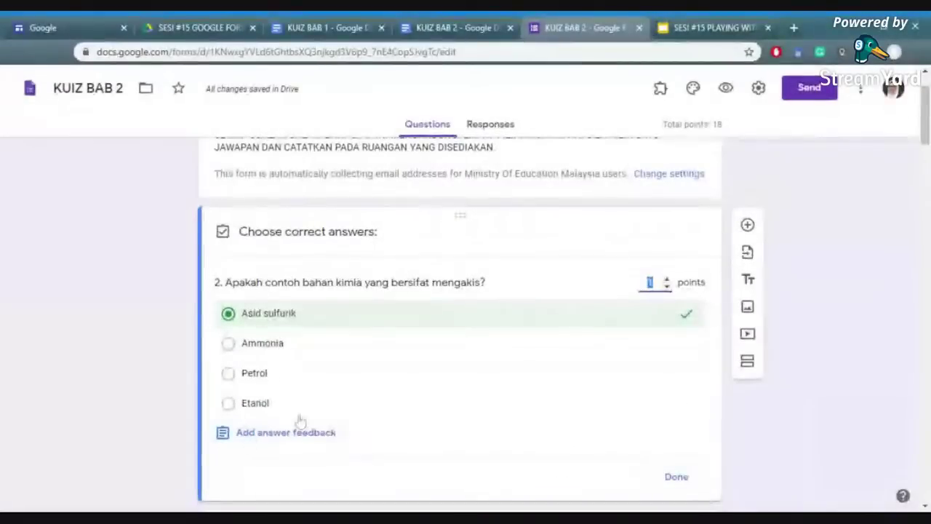
left_click(674, 475)
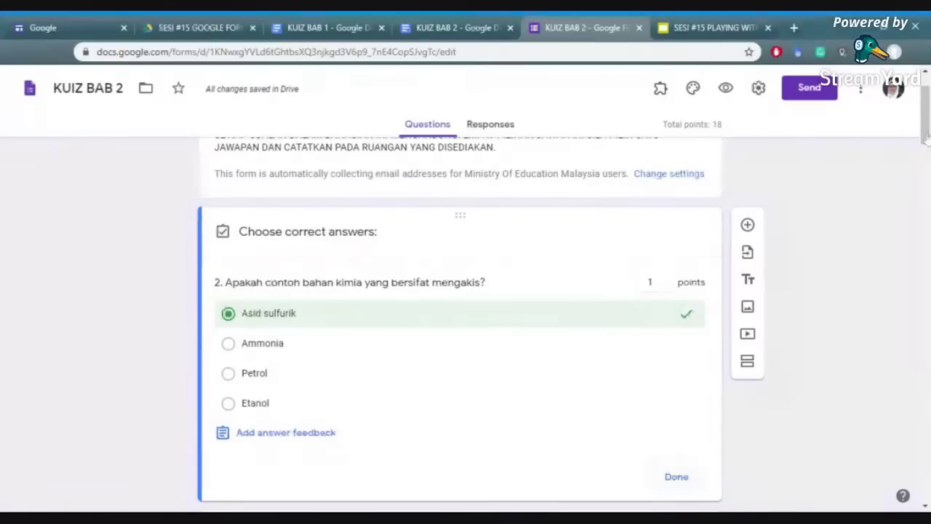
Step: In question 3, split "C. Gram" off the "A. Kilometer" option and add it as a separate option
left_click_drag(927, 127, 926, 158)
left_click(280, 347)
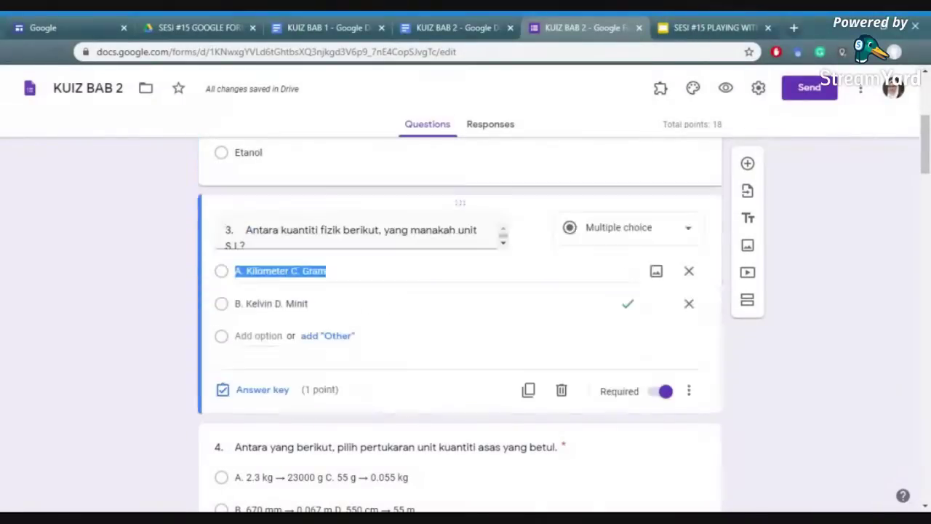
left_click_drag(291, 271, 318, 272)
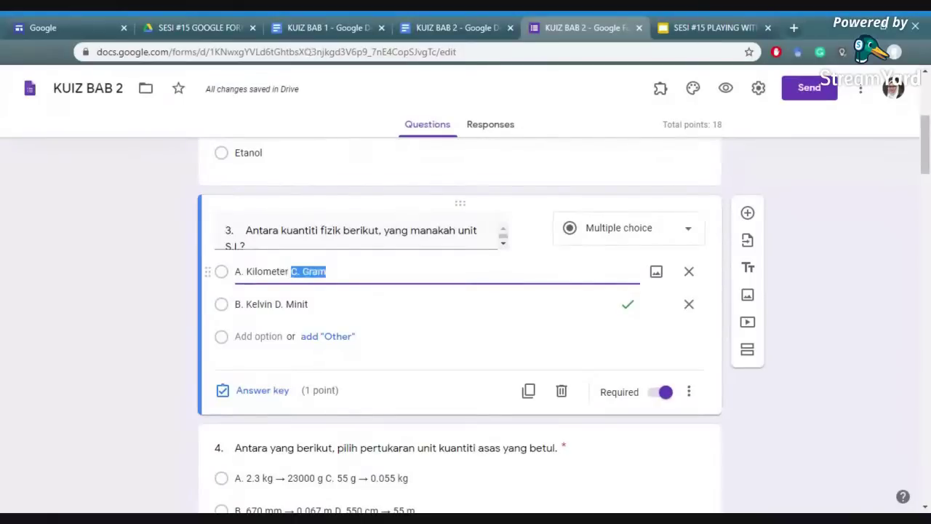
key("BackSpace")
key("Return")
type("C. Gram")
key("Up")
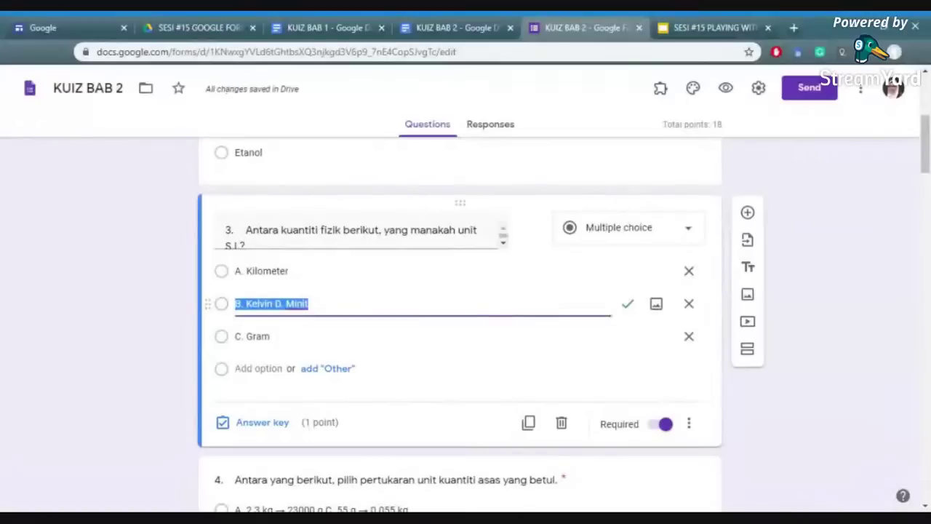
Step: In question 3, cut "D. Minit" out of the "B. Kelvin" option and add it as the fourth option
key("End")
key("ctrl+shift+Left")
key("ctrl+shift+Left")
key("ctrl+c")
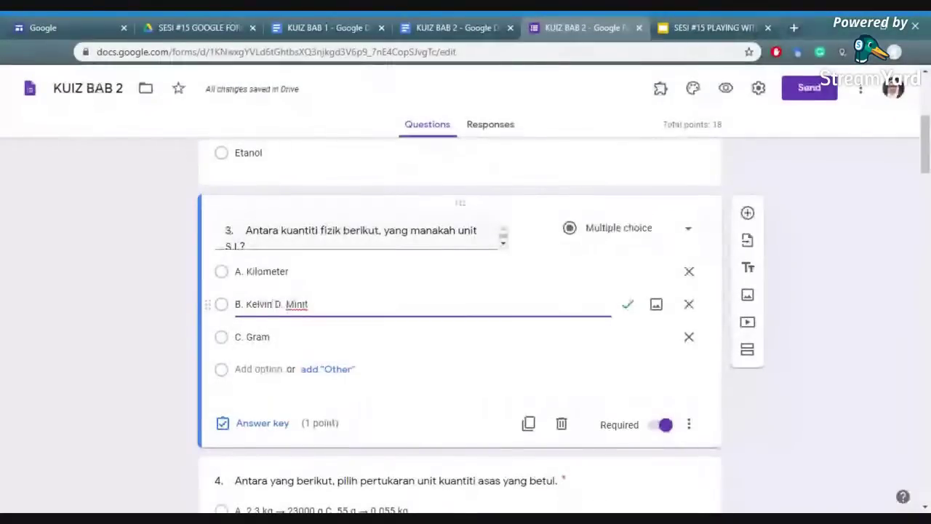
key("BackSpace")
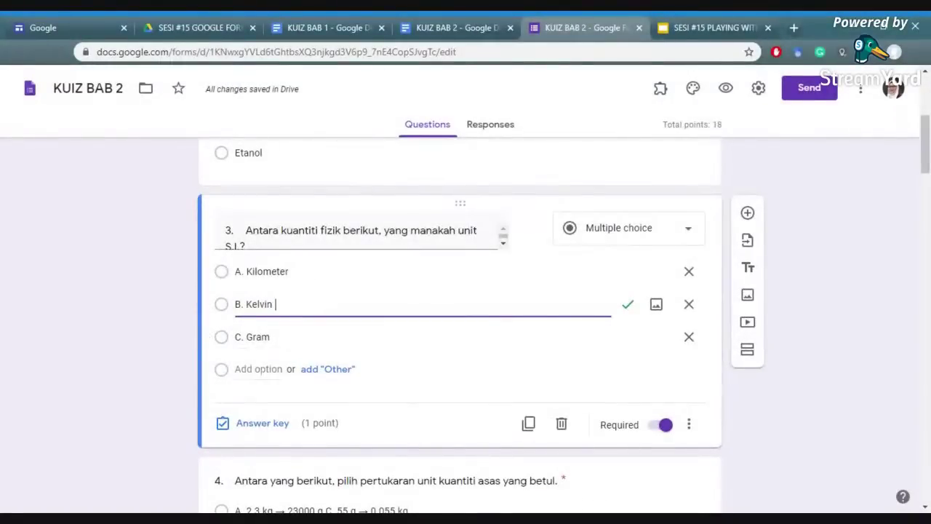
left_click(262, 369)
key("ctrl+v")
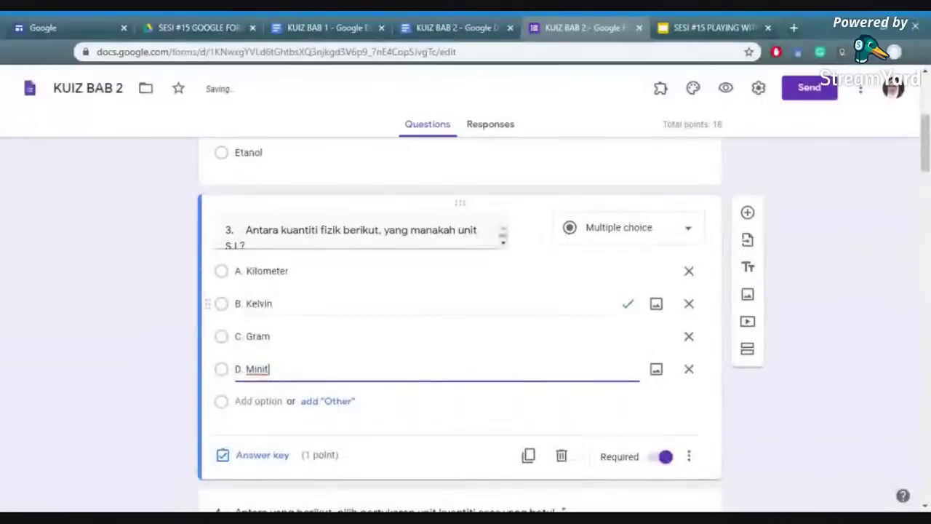
Step: Check question 3's answer key, close it and go on to question 4
left_click(269, 458)
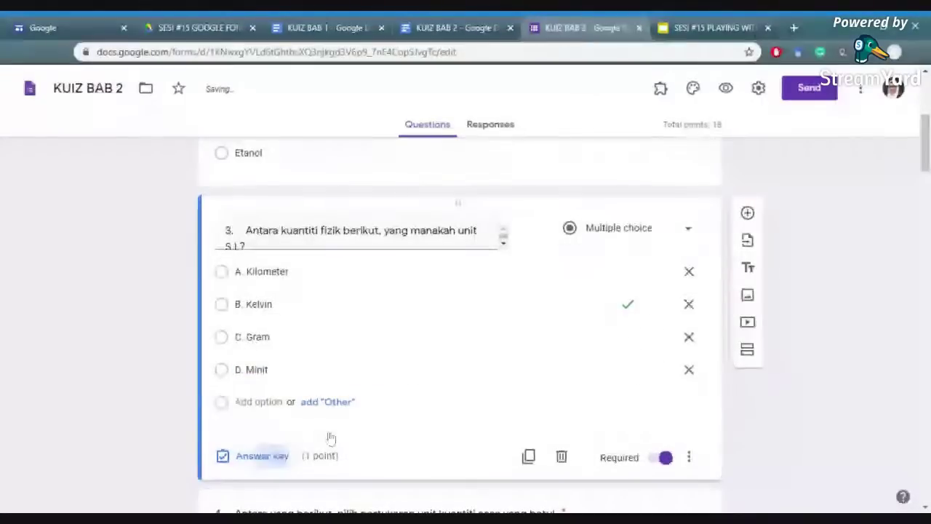
left_click(676, 466)
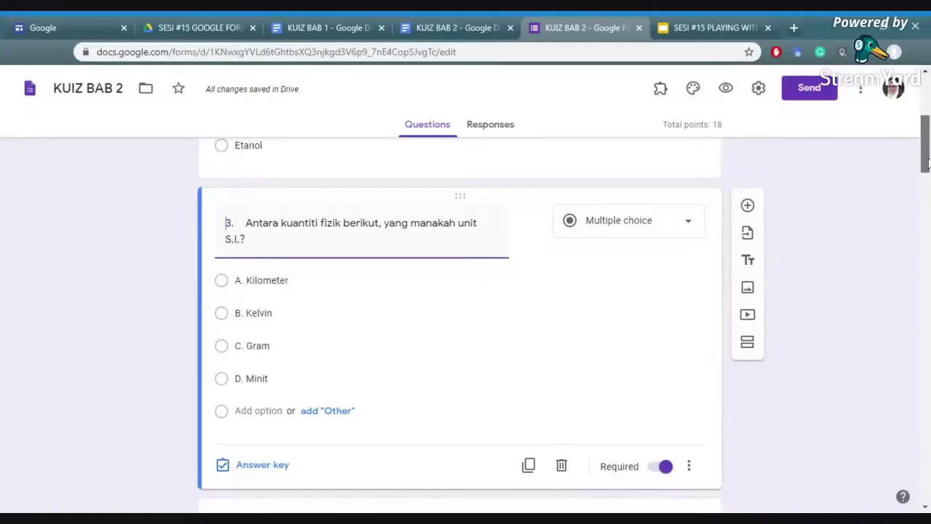
scroll(928, 164, "down", 3)
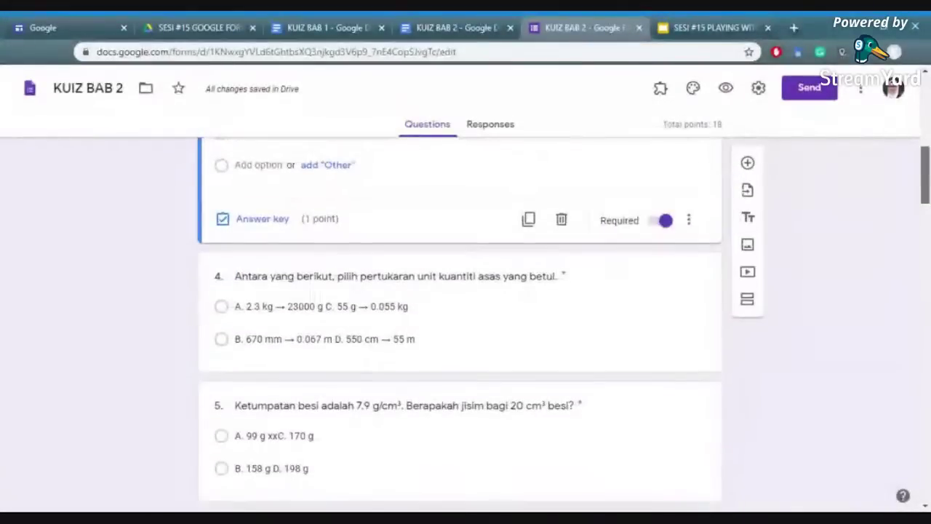
Step: Look over the form's questions, check the SESI #15 GOOGLE FORM ADD ONS folder in Drive, and return to the form
scroll(460, 324, "down", 1)
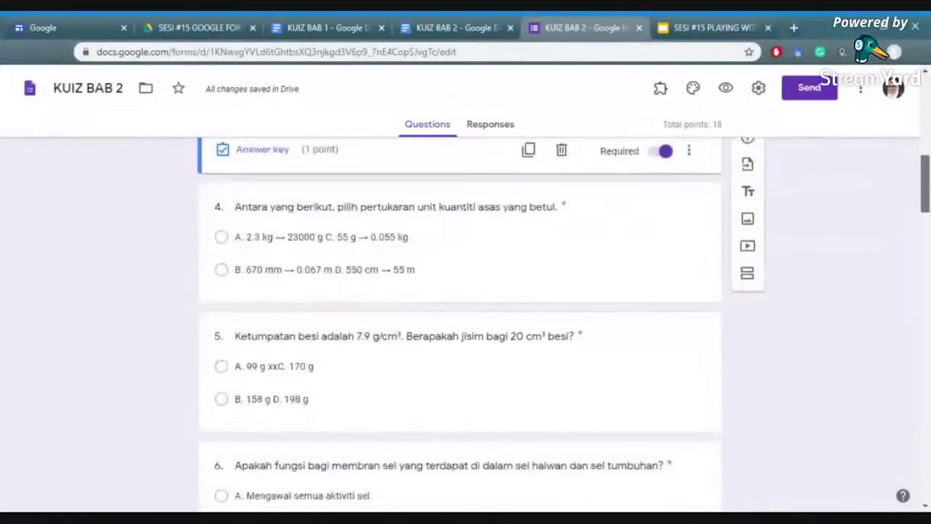
scroll(925, 70, "up", 10)
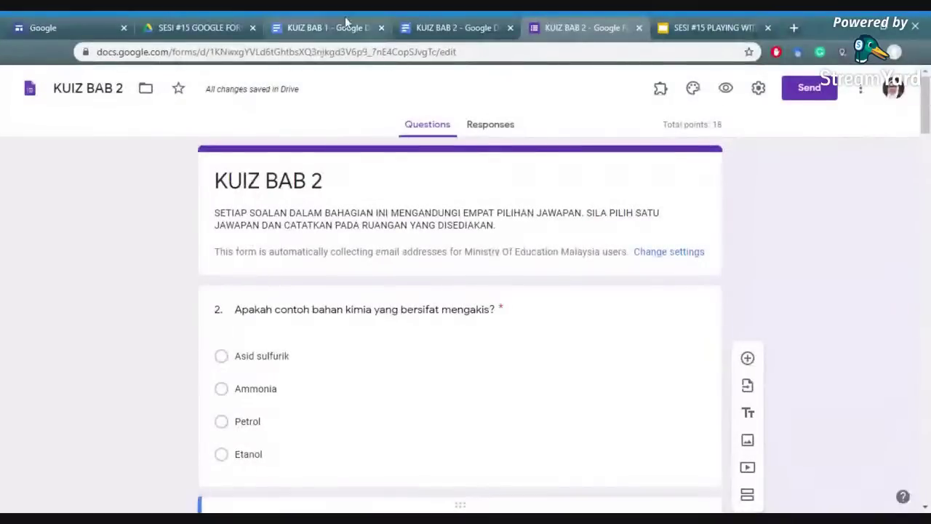
key("ctrl+2")
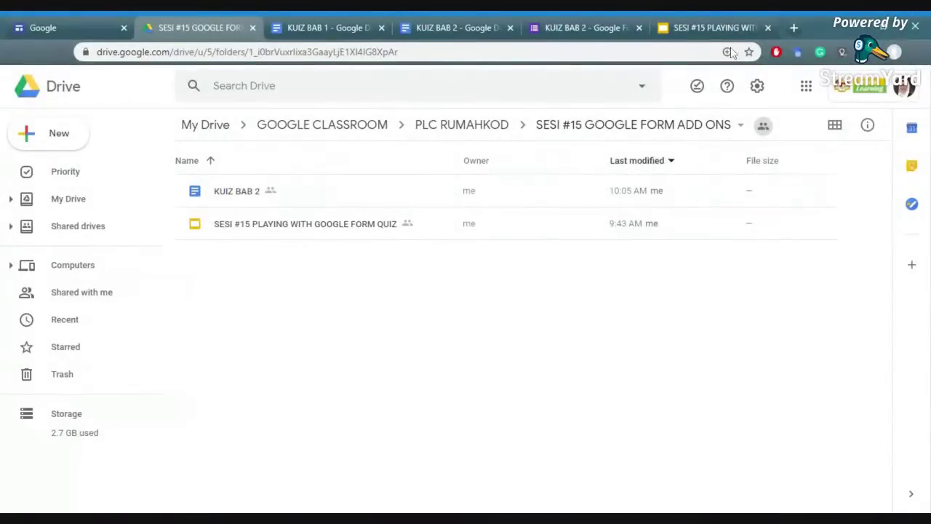
left_click(588, 28)
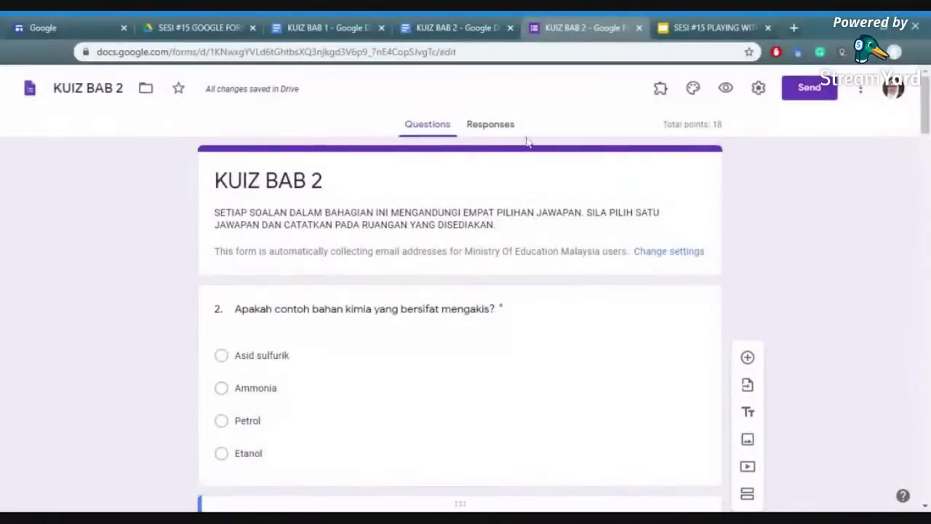
Step: Move the KUIZ BAB 2 form into GOOGLE CLASSROOM > PLC RUMAHKOD > SESI #15 GOOGLE FORM ADD ONS
left_click(145, 94)
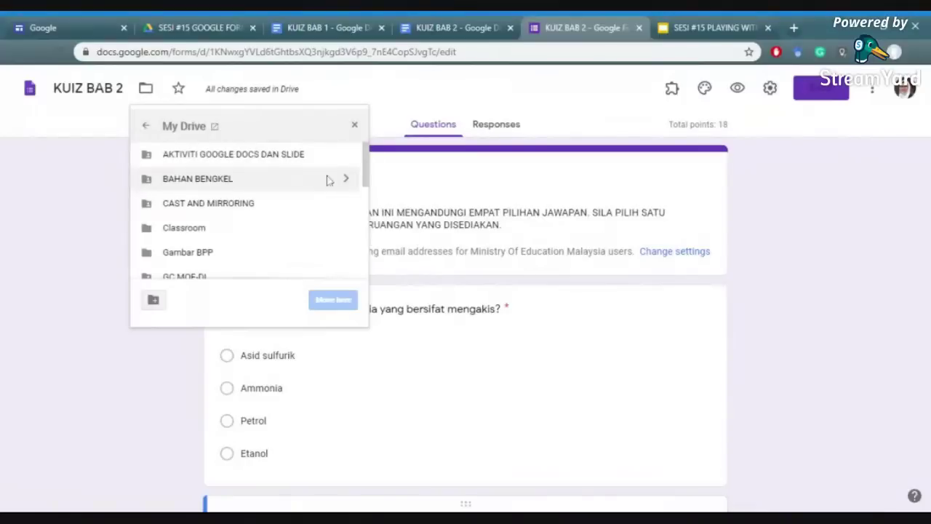
scroll(368, 182, "down", 1)
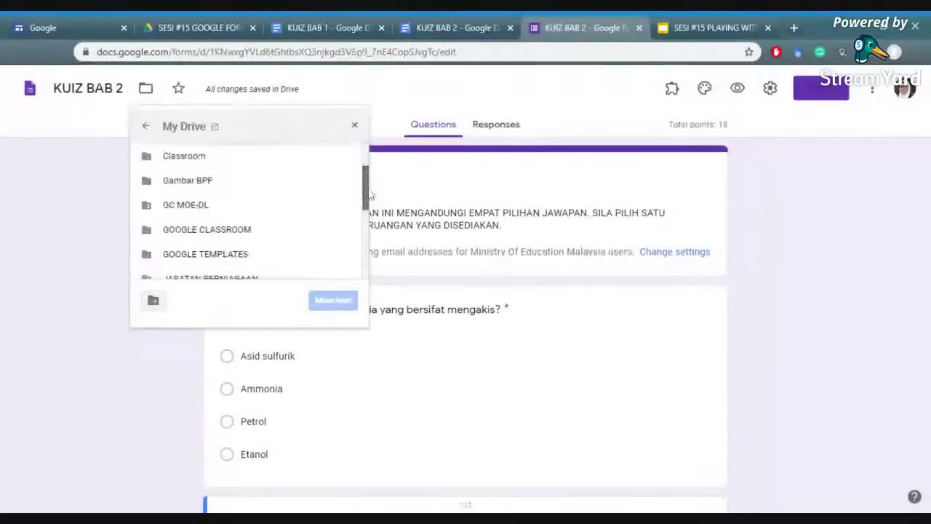
left_click(346, 216)
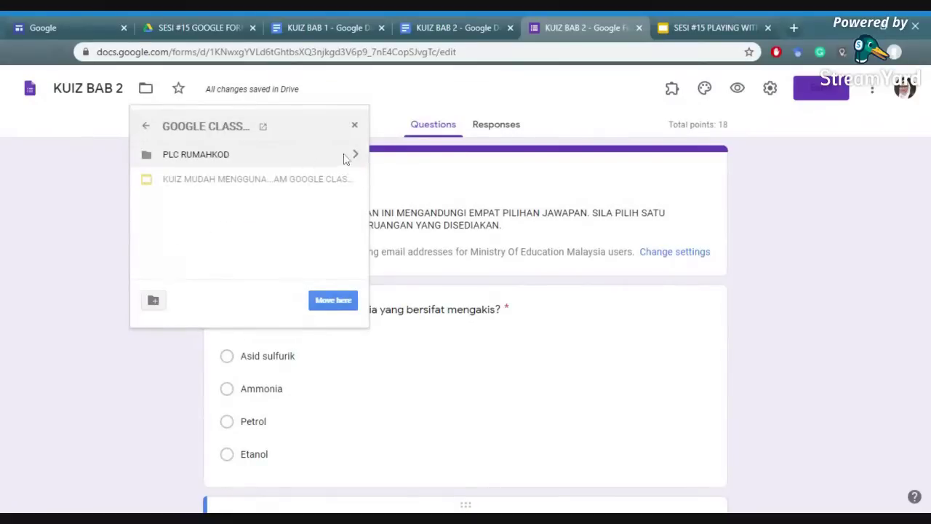
left_click(354, 155)
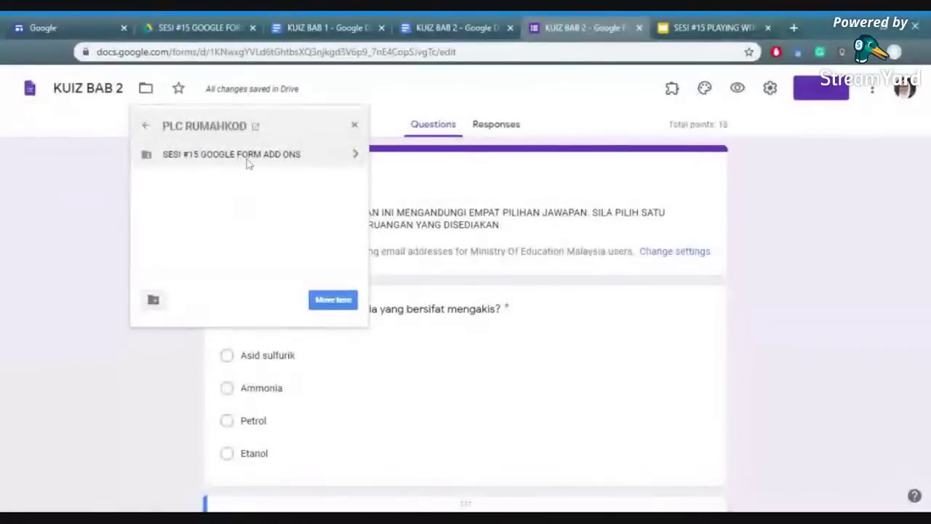
left_click(354, 154)
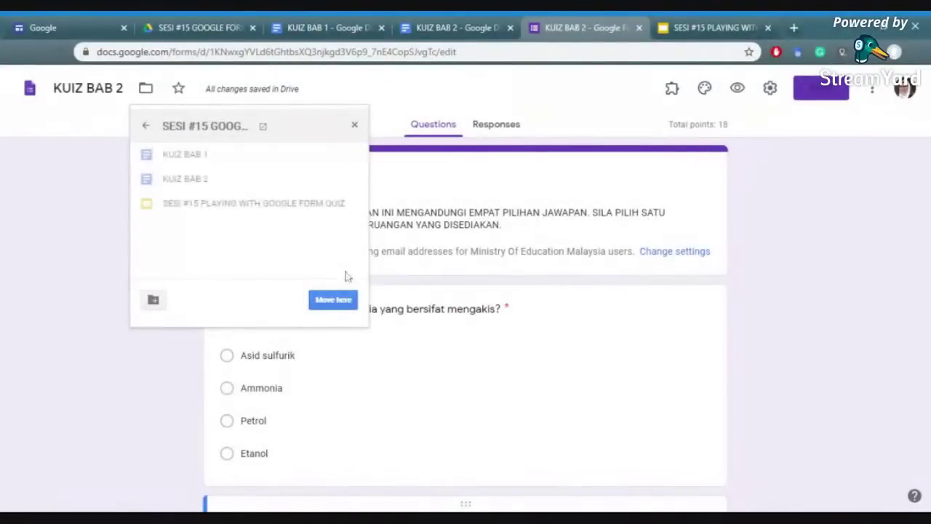
left_click(337, 306)
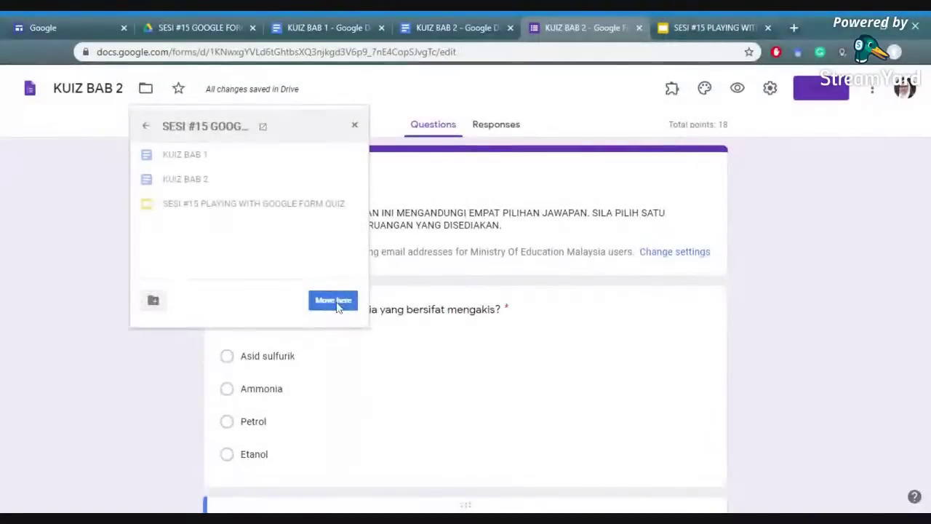
left_click(175, 302)
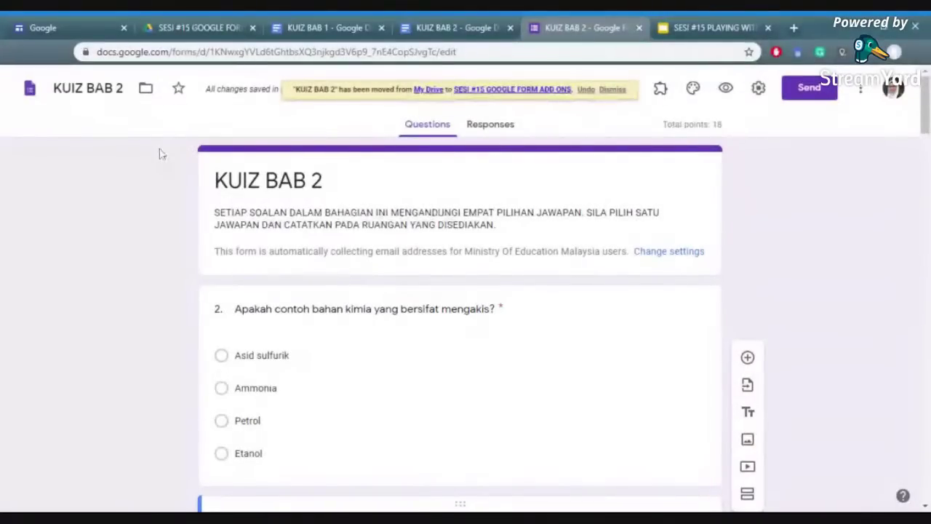
Step: In the KUIZ BAB 2 document, remove the "::" and the extra gap after "A" in question 2's Asid sulfurik option
left_click(453, 28)
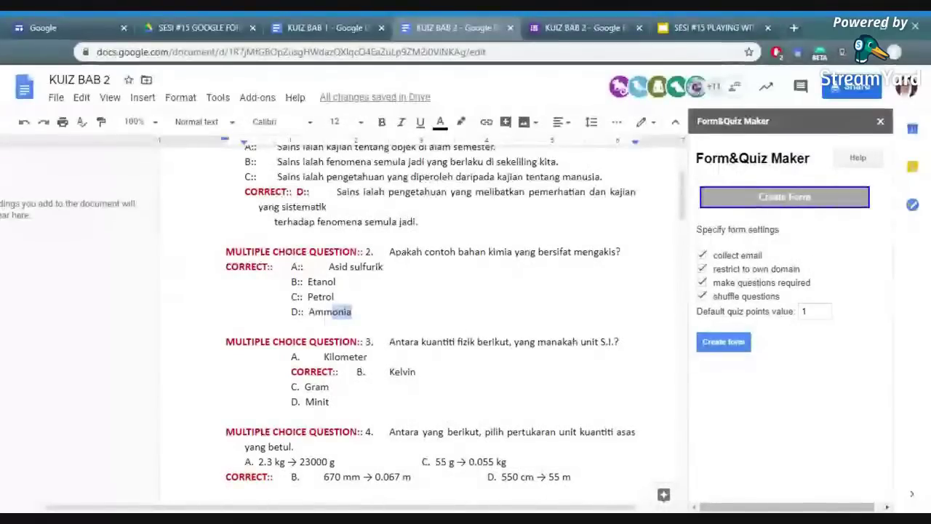
left_click(596, 30)
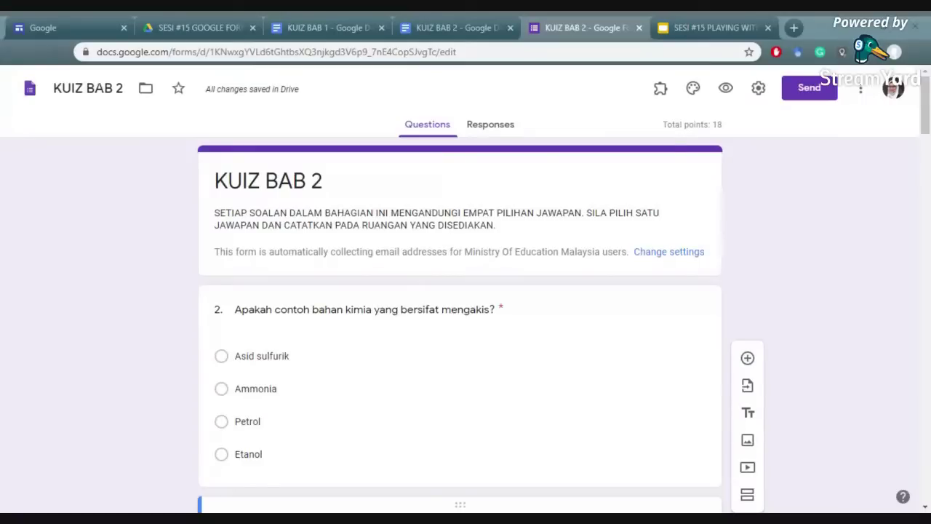
left_click(433, 26)
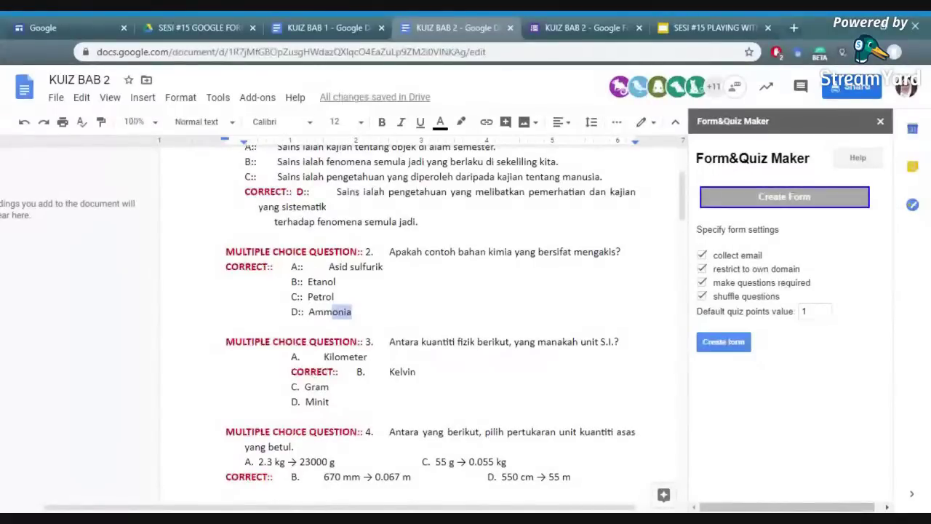
left_click(307, 311)
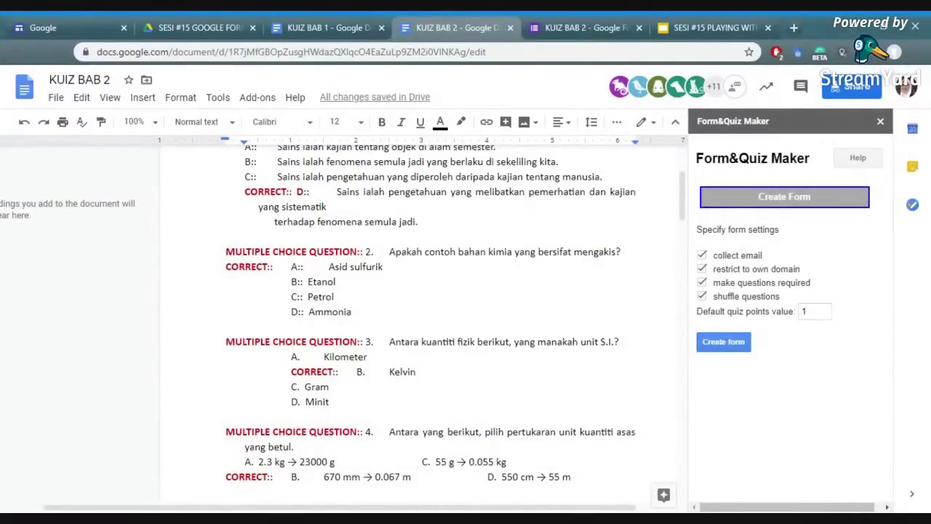
left_click(323, 357)
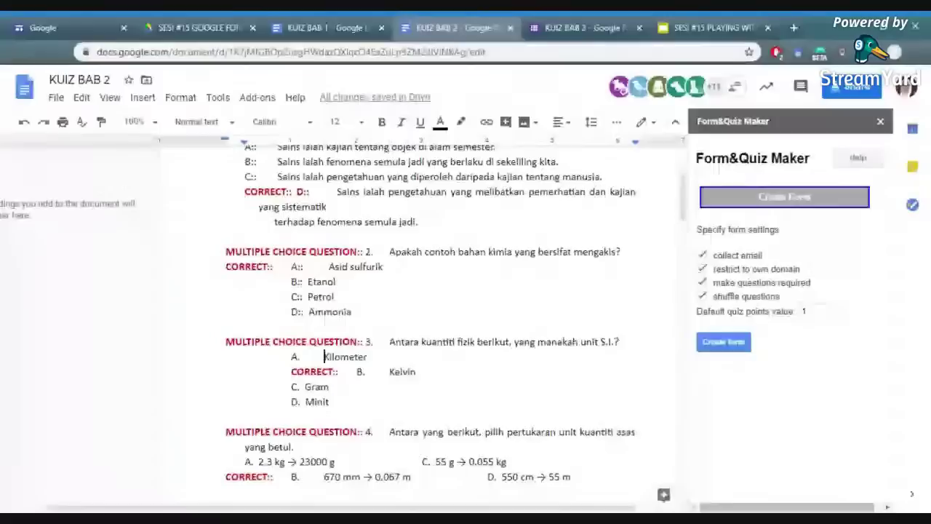
left_click(303, 266)
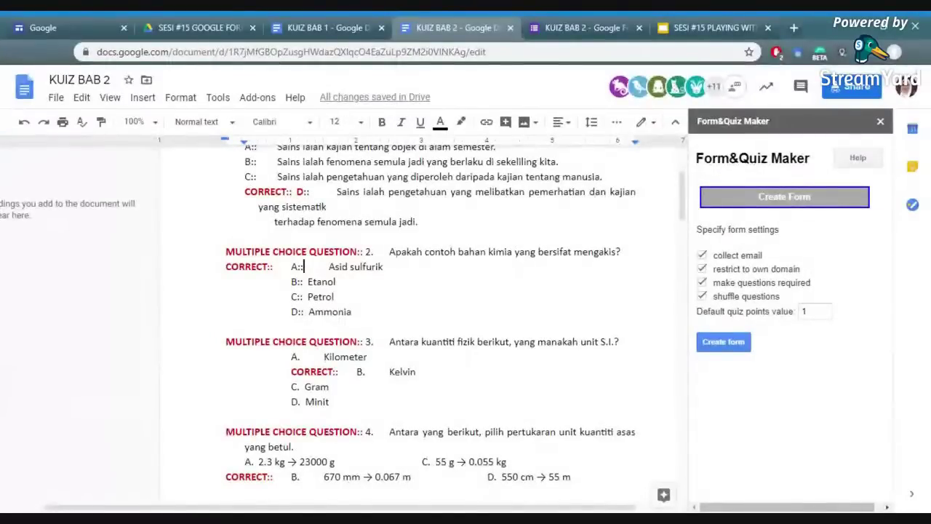
key("BackSpace")
key("Down")
key("Up")
key("BackSpace")
key("BackSpace")
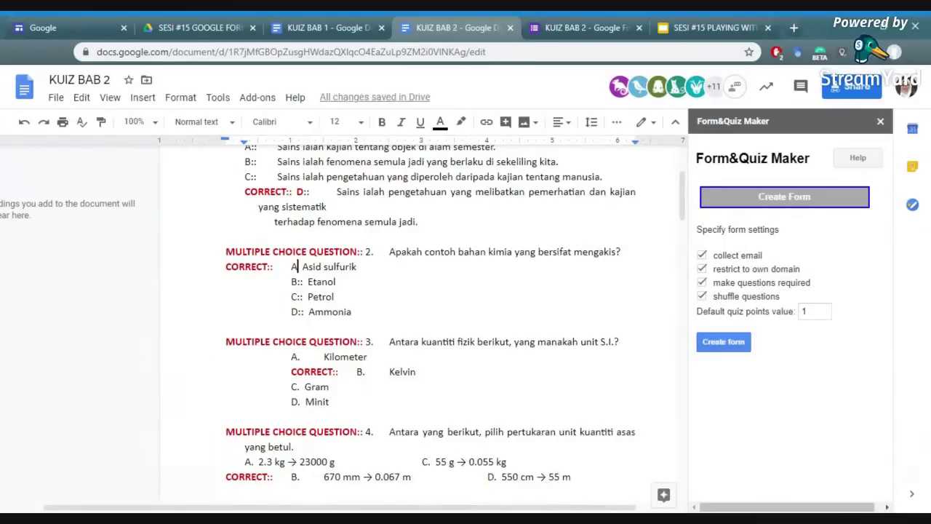
Step: Copy the "xx" correct-answer code from the Document Setup legend and paste it before "C. Gram" in question 3
left_click(274, 266)
key("shift+Home")
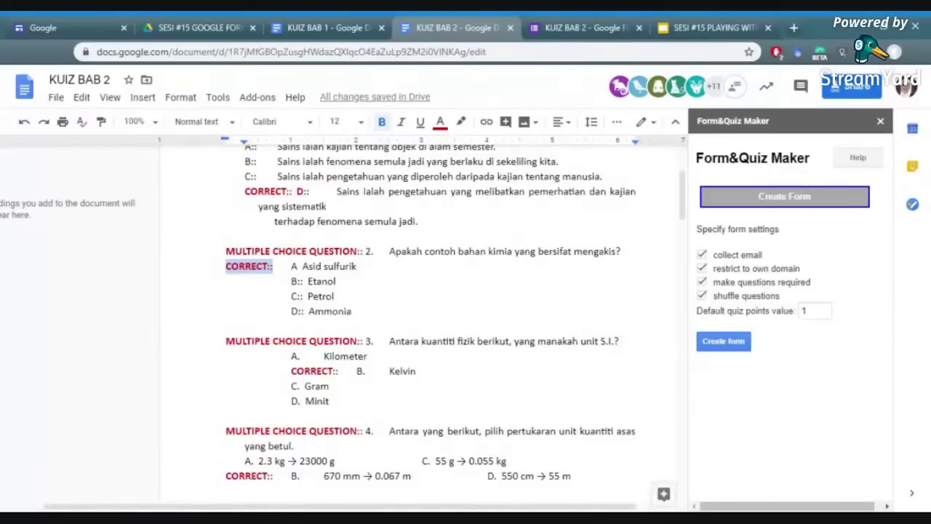
left_click(246, 281)
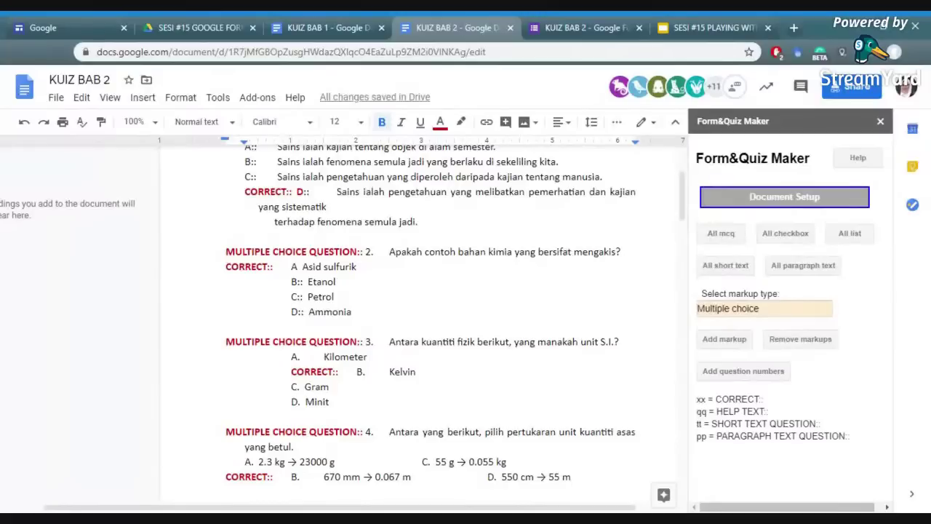
double_click(701, 399)
key("ctrl+c")
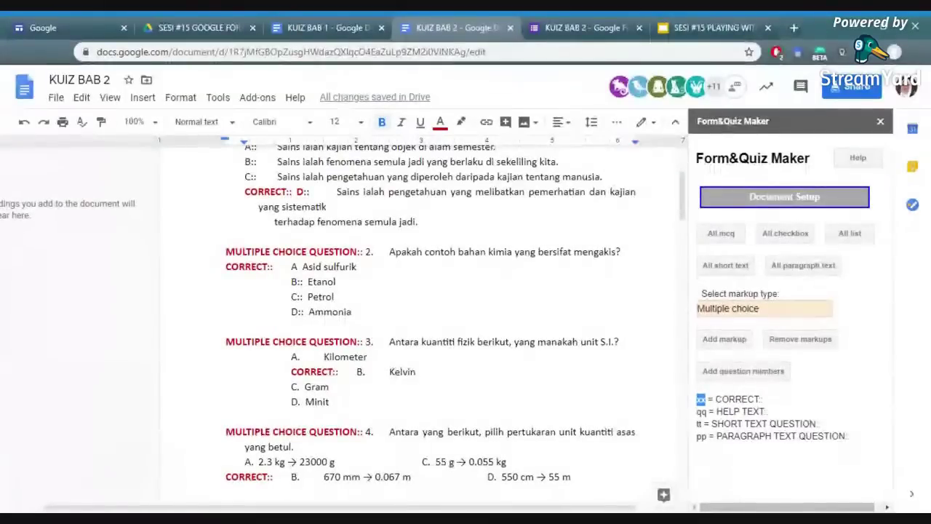
left_click(291, 386)
key("ctrl+v")
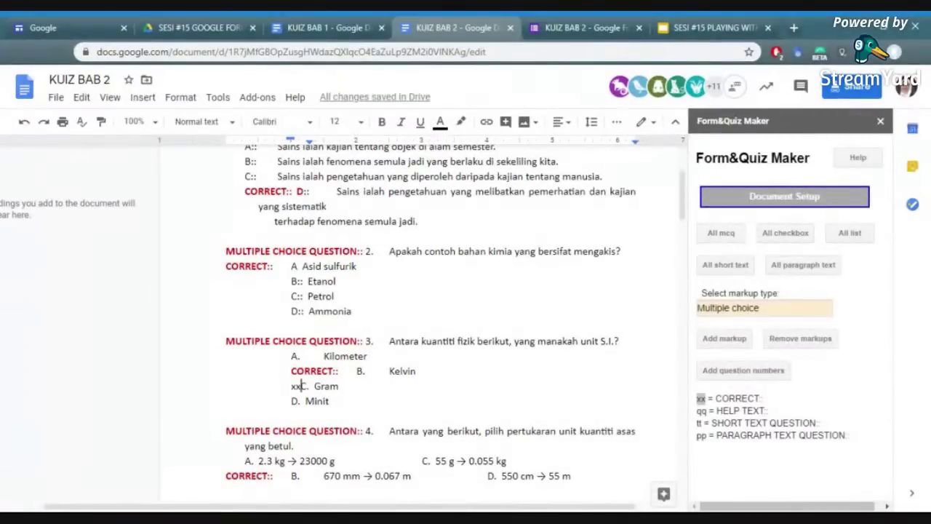
Step: Remove the "xx" code in front of "C. Gram" in question 3
left_click(730, 239)
key("BackSpace")
key("BackSpace")
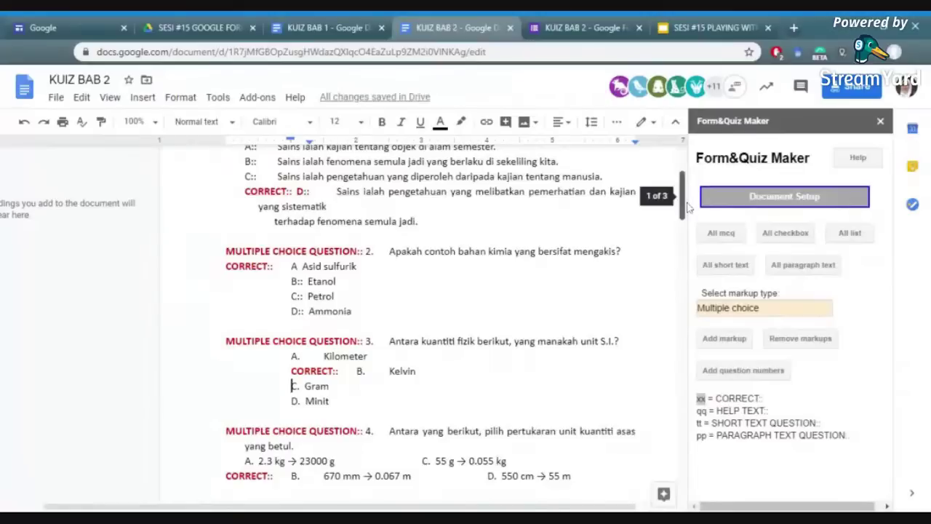
Step: Examine the remaining questions down to question 14, checking how its options and the "xx" code are laid out
scroll(683, 218, "down", 3)
scroll(683, 249, "down", 5)
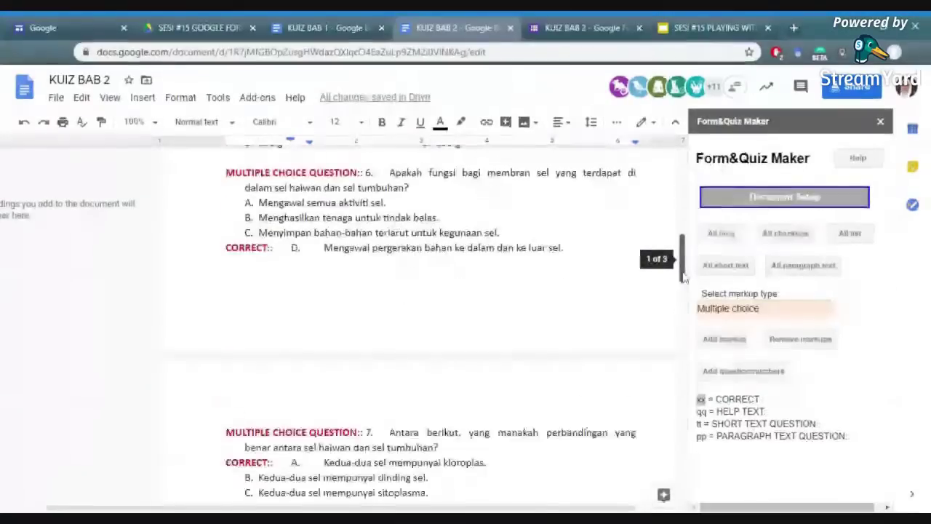
scroll(683, 290, "down", 2)
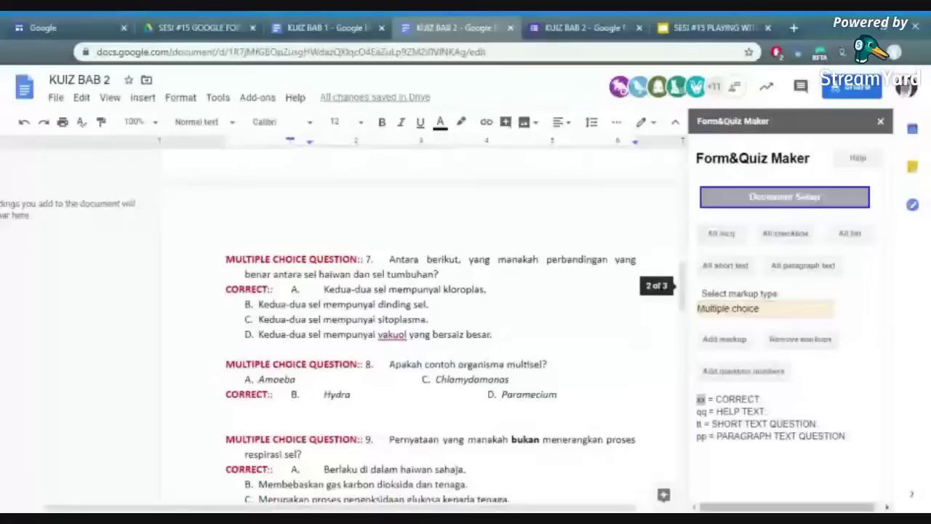
left_click_drag(688, 283, 694, 392)
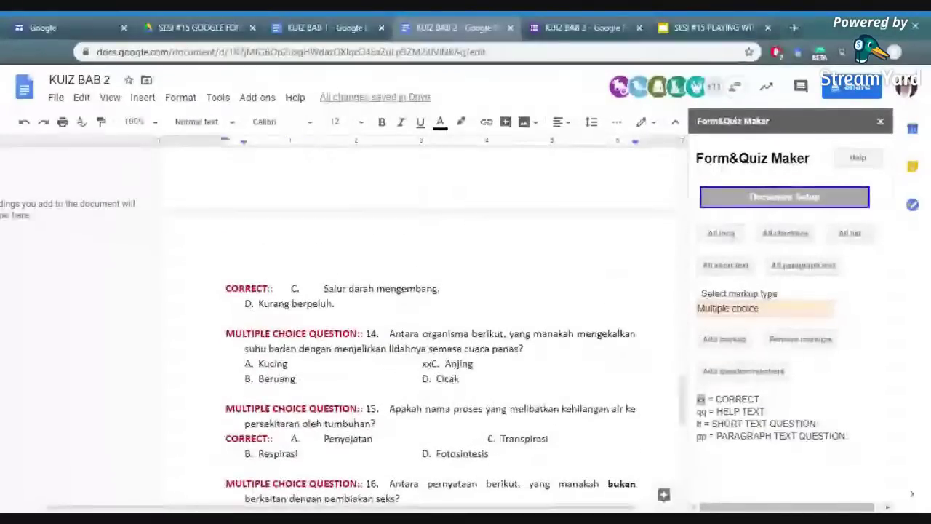
left_click(385, 348)
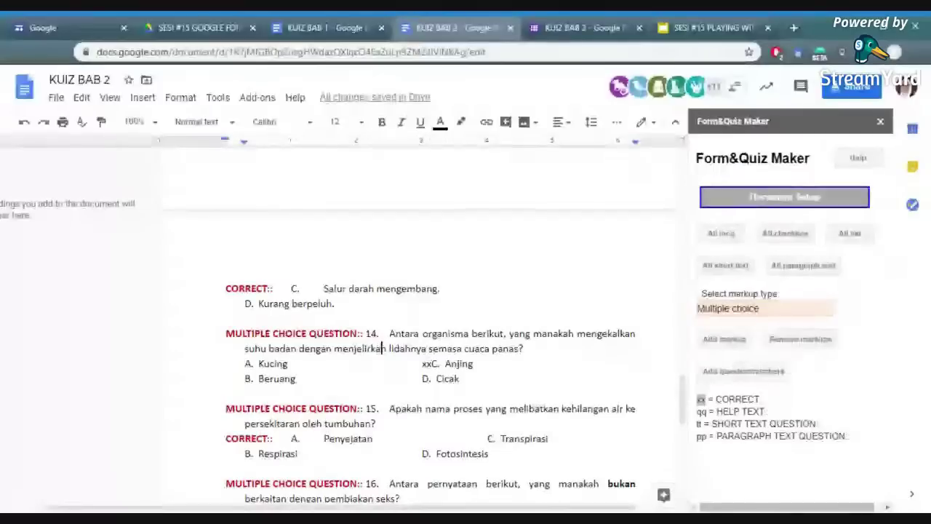
double_click(429, 364)
left_click(424, 363)
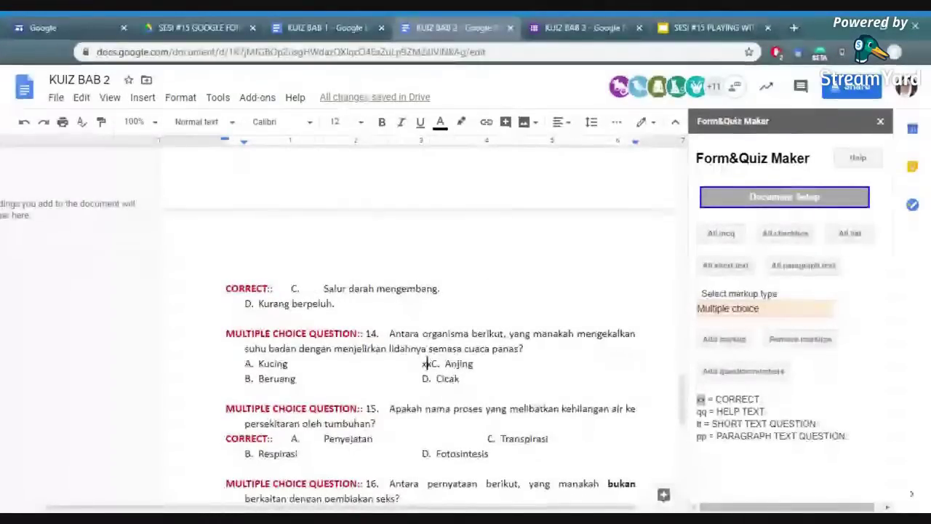
left_click_drag(227, 362, 478, 363)
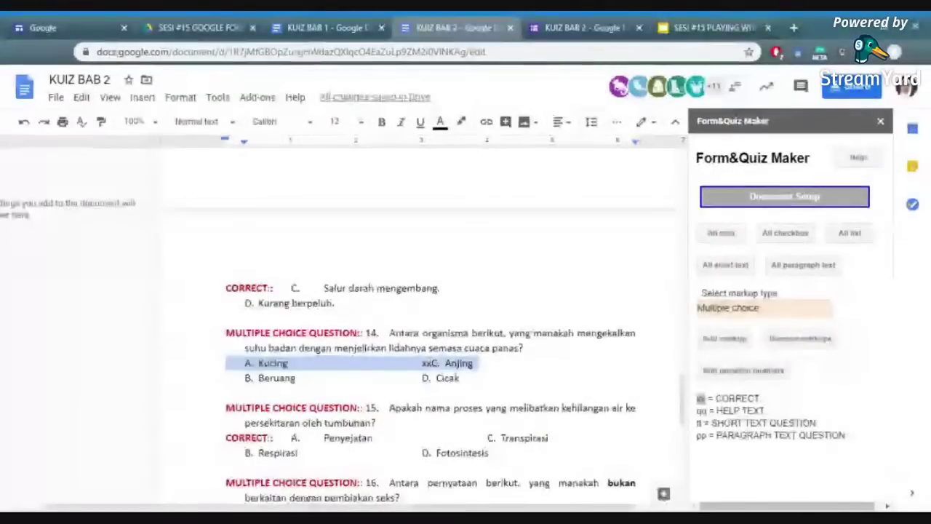
left_click_drag(227, 378, 464, 378)
Step: In question 14, cut "xxC. Anjing" from the "A. Kucing" line and paste it onto its own line below "B. Beruang"
left_click(423, 363)
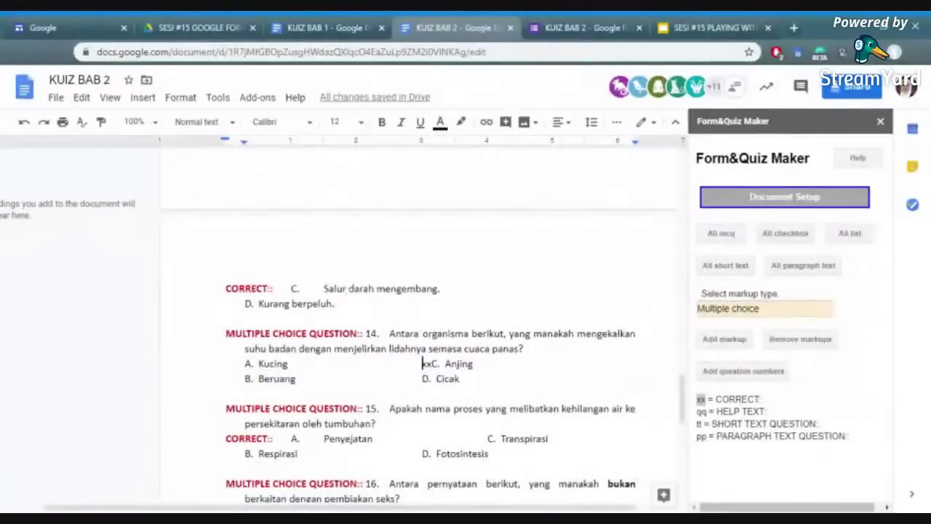
left_click(431, 363)
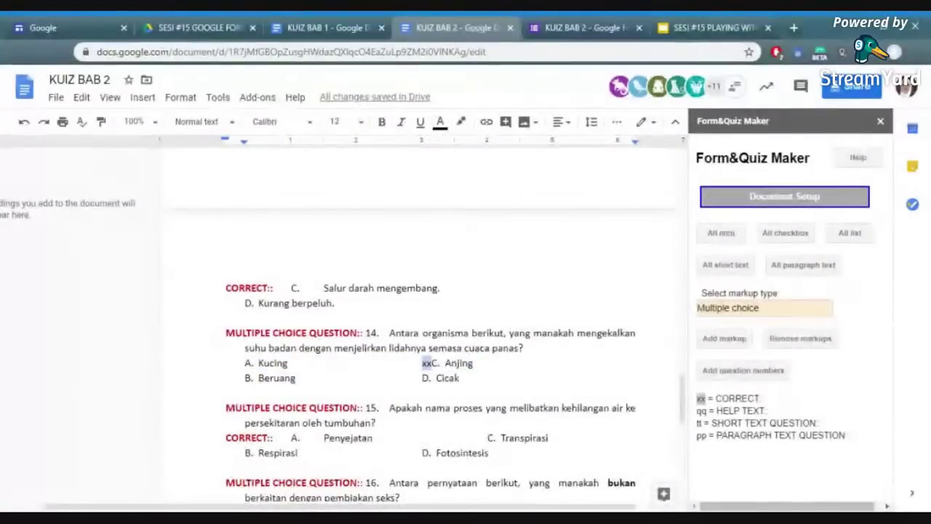
left_click_drag(422, 363, 472, 363)
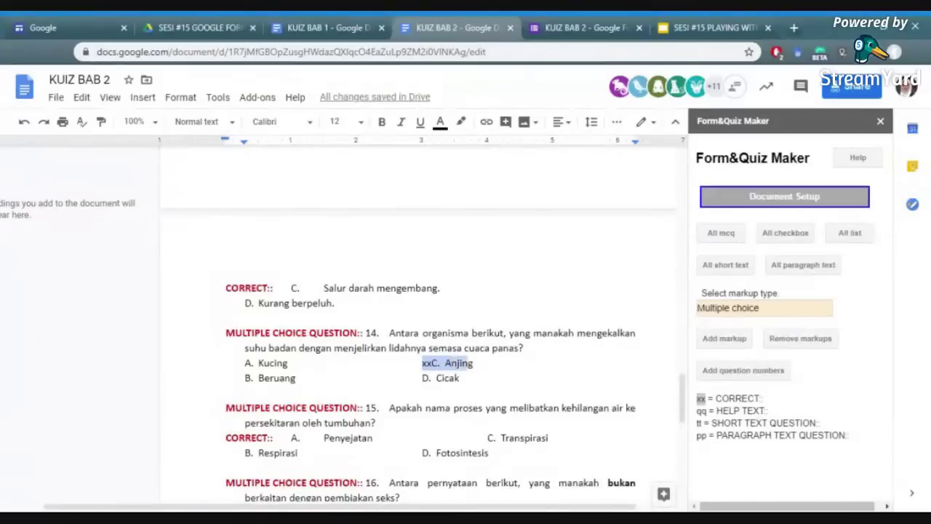
key("ctrl+x")
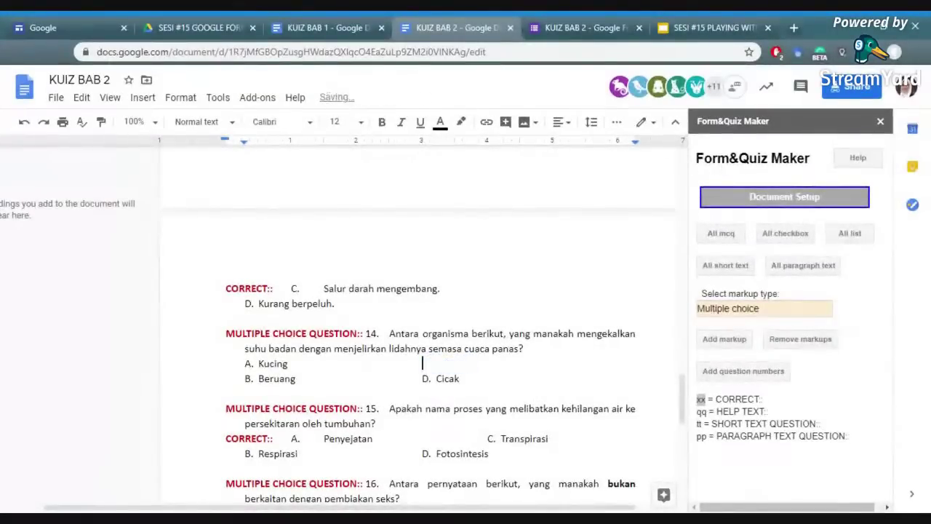
key("Return")
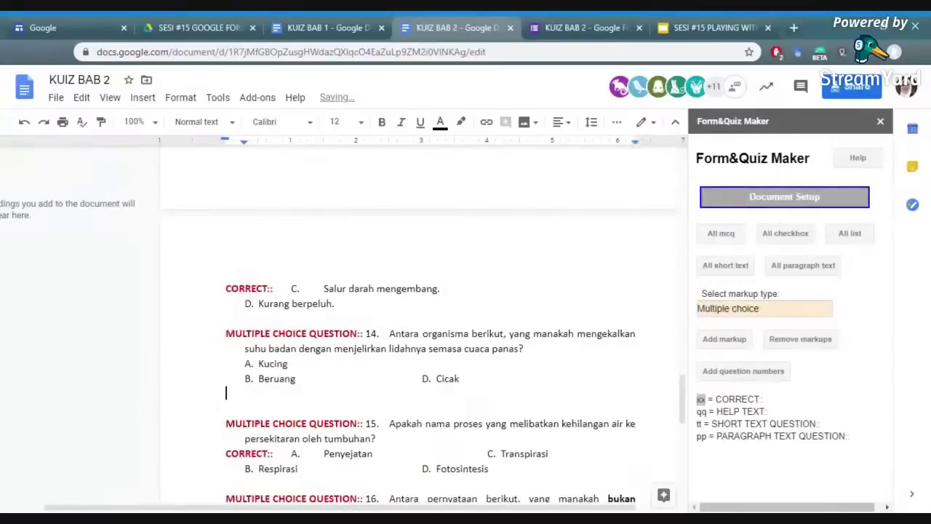
key("ctrl+v")
left_click(227, 392)
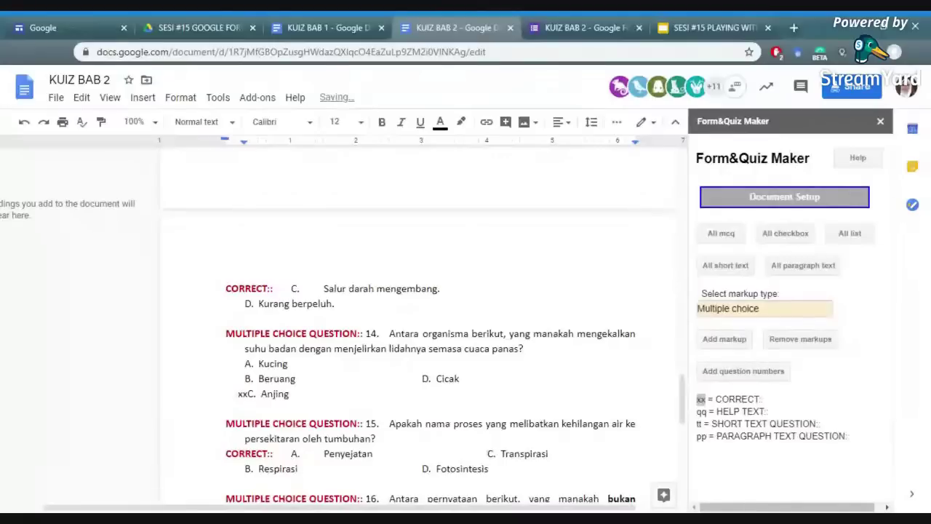
Step: In question 14 of the document, cut "D. Cicak" from the "B. Beruang" line and paste it indented on its own line below "xxC. Anjing"
left_click(422, 379)
key("shift+End")
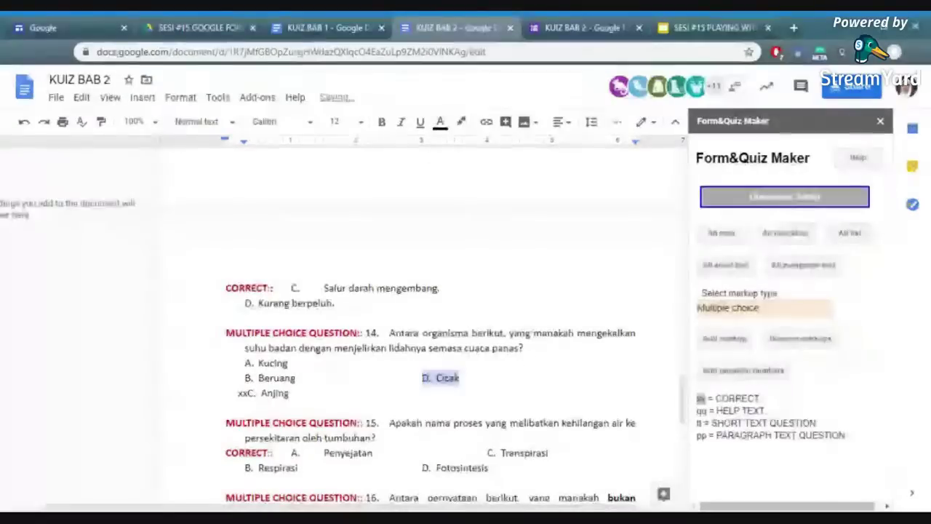
key("Delete")
key("Delete")
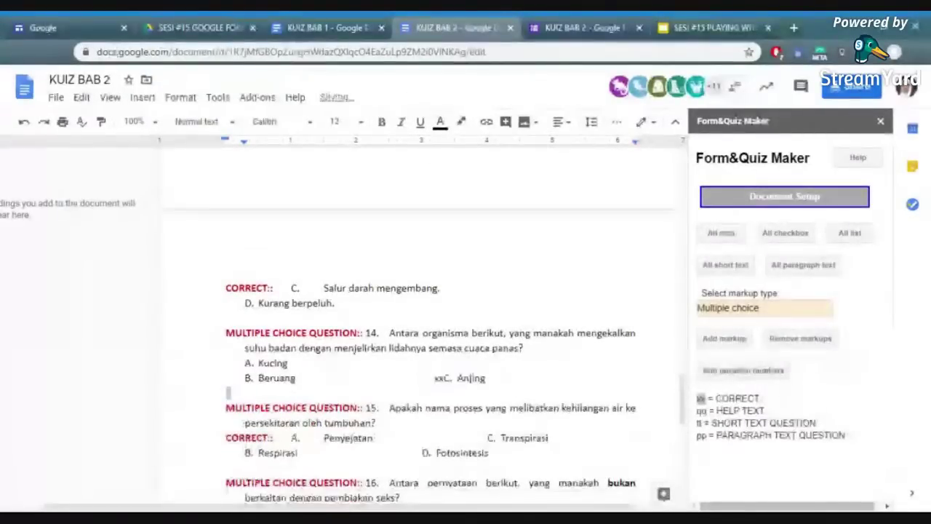
key("Return")
key("End")
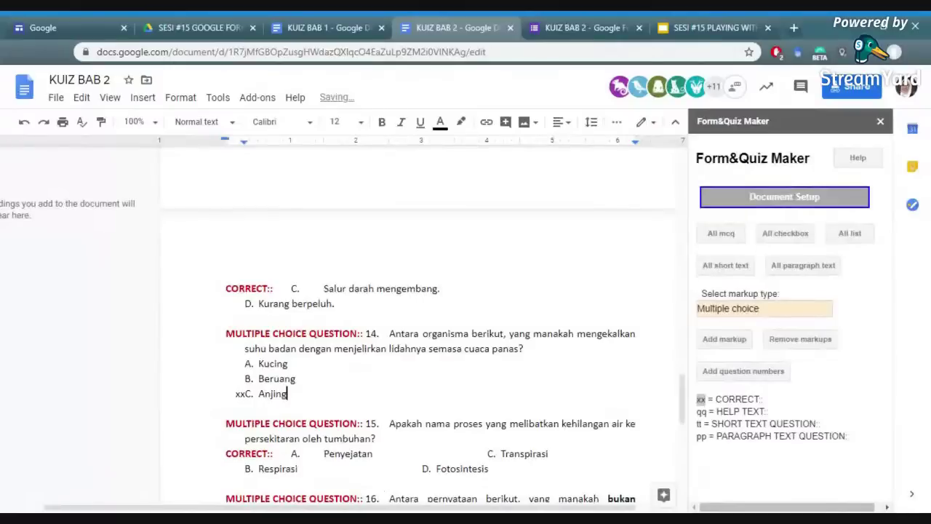
key("Return")
key("ctrl+v")
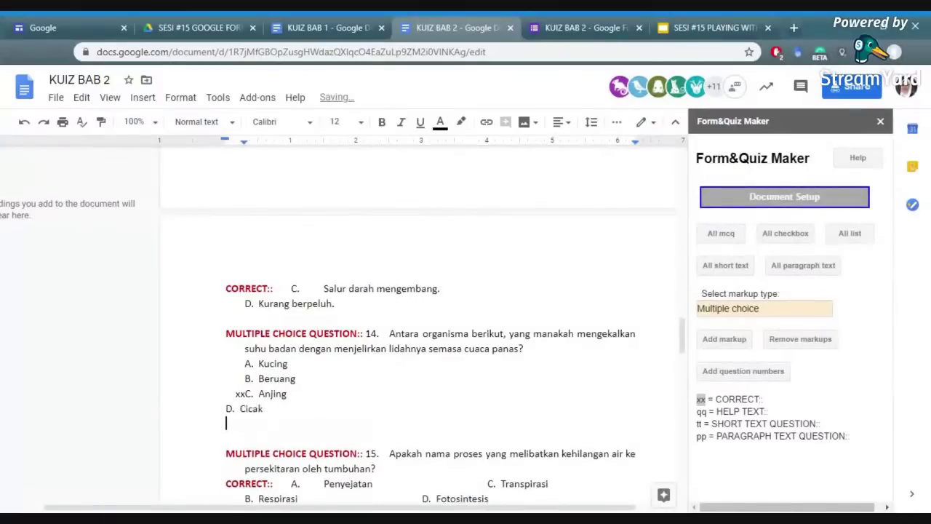
key("Up")
key("Tab")
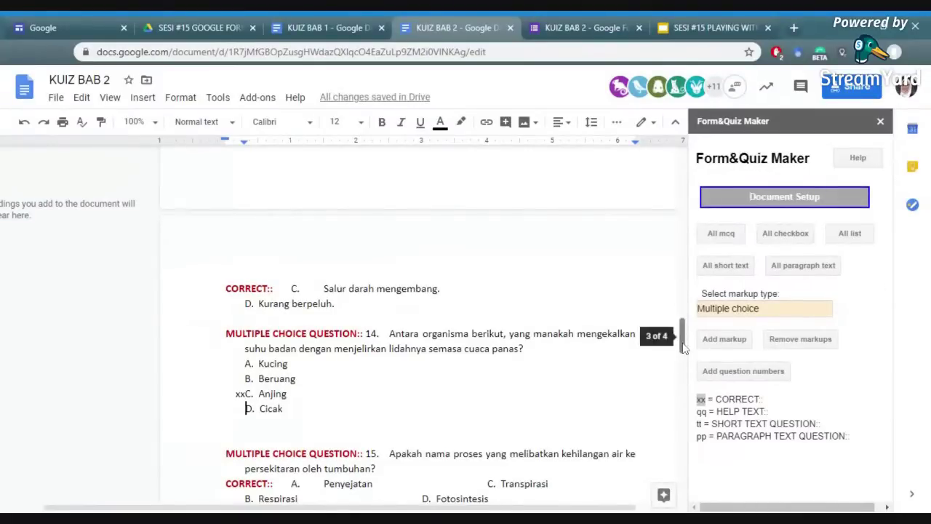
Step: Compare the option layout of question 14 in the KUIZ BAB 2 document with the same question in the generated form
scroll(684, 346, "down", 3)
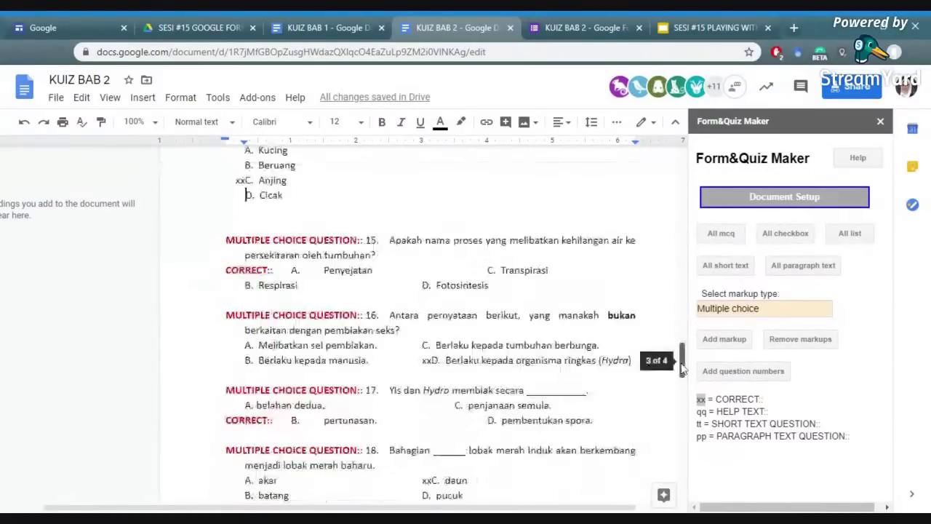
scroll(468, 317, "up", 1)
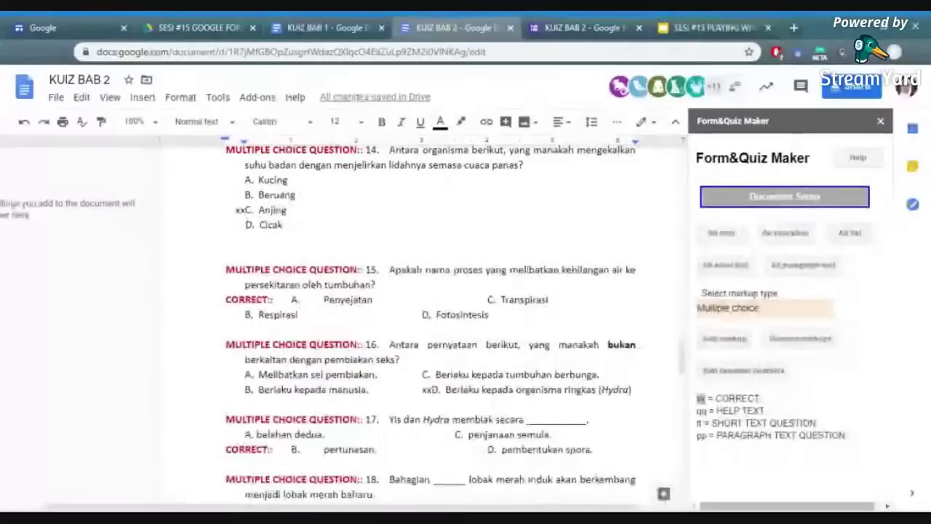
left_click(582, 28)
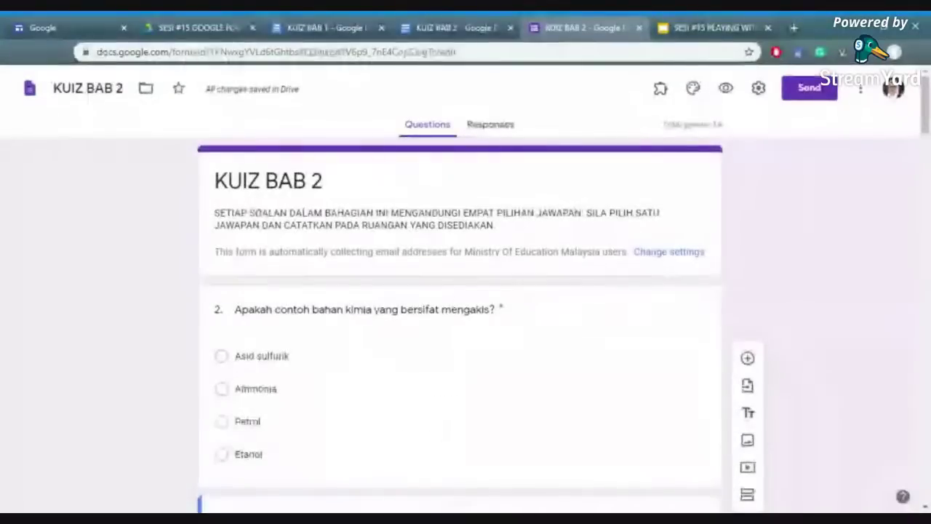
scroll(929, 172, "down", 8)
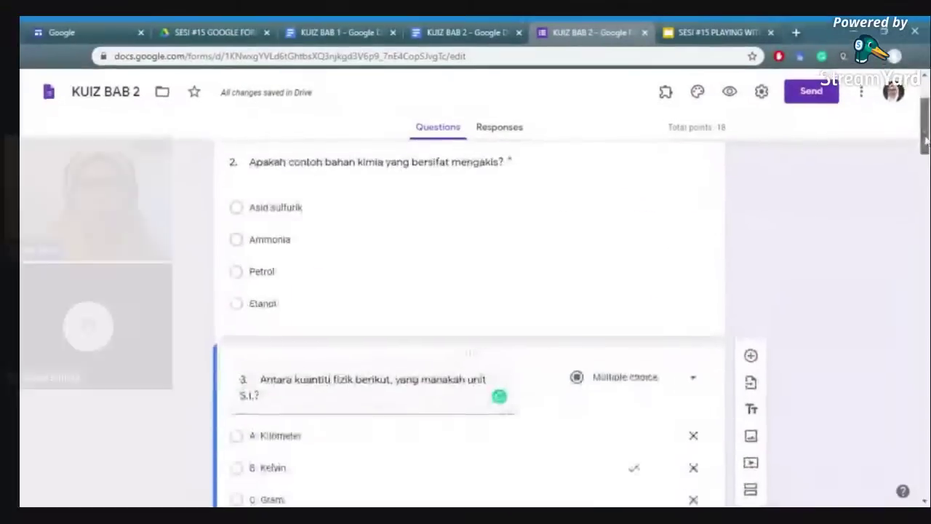
scroll(921, 291, "down", 20)
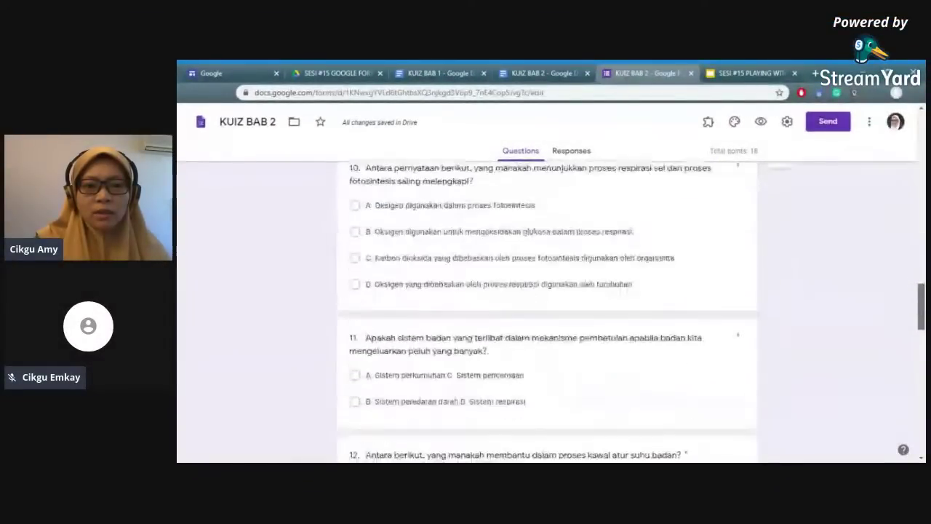
scroll(547, 313, "down", 2)
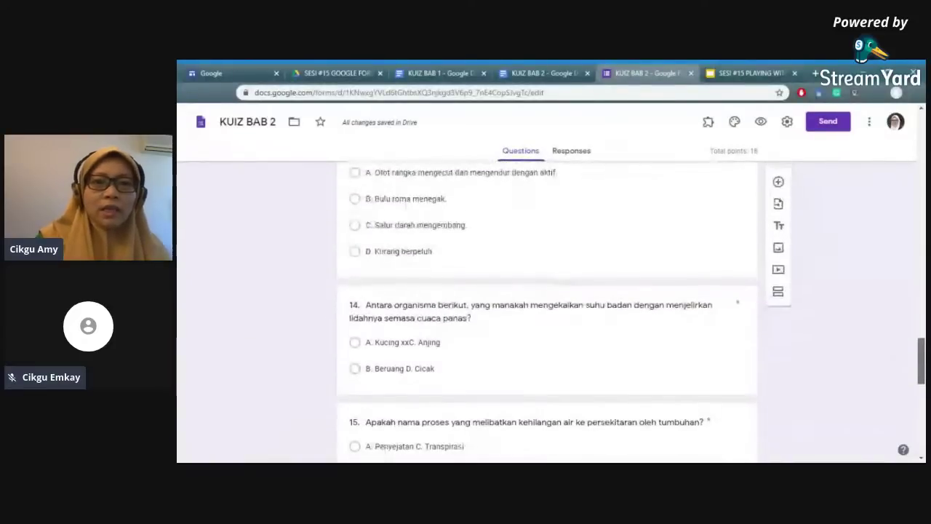
left_click(508, 71)
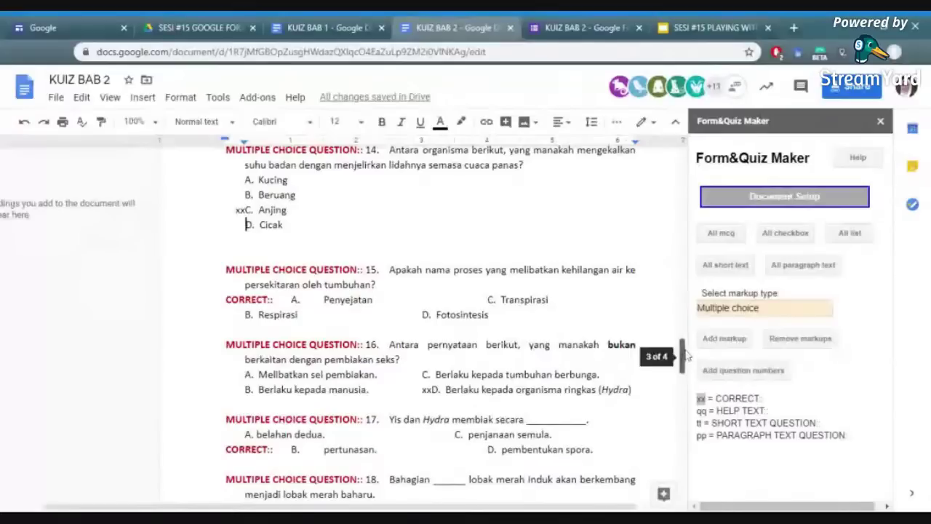
scroll(437, 320, "up", 1)
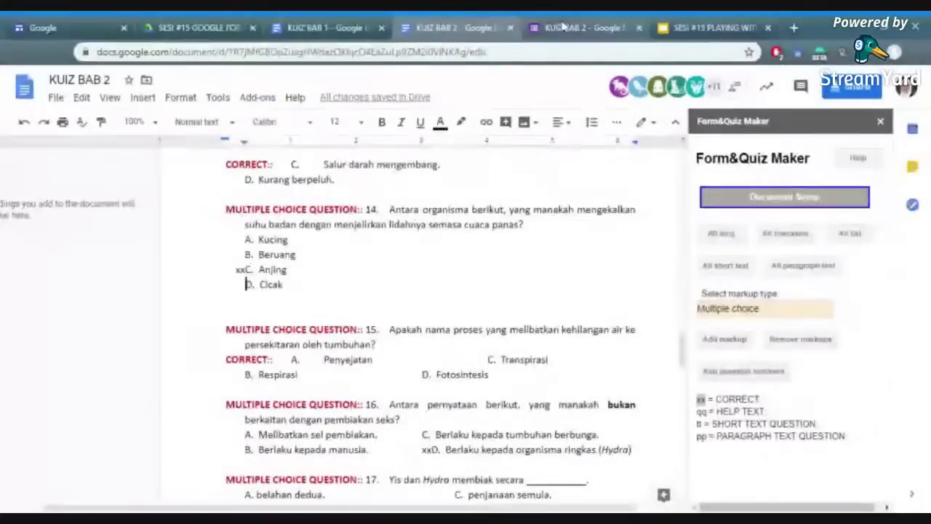
left_click(582, 28)
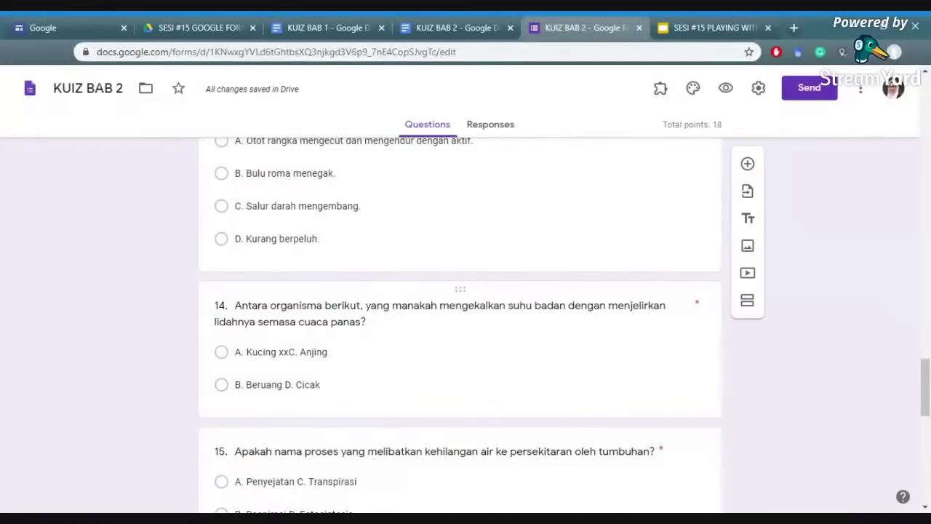
Step: In the form's question 14, copy "xxC. Anjing" from the first option into a new option and trim it to "C. Anjing"
left_click(281, 351)
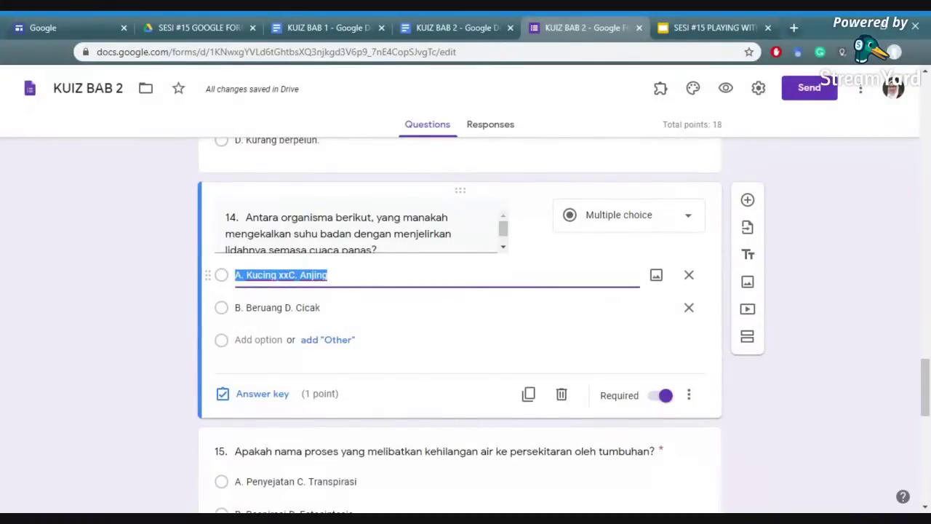
left_click(277, 275)
left_click_drag(279, 275, 328, 275)
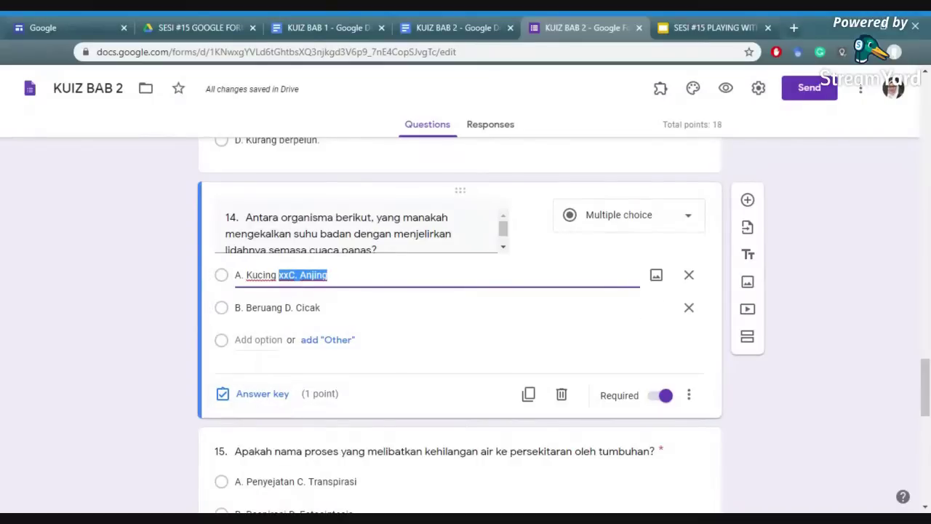
left_click(258, 339)
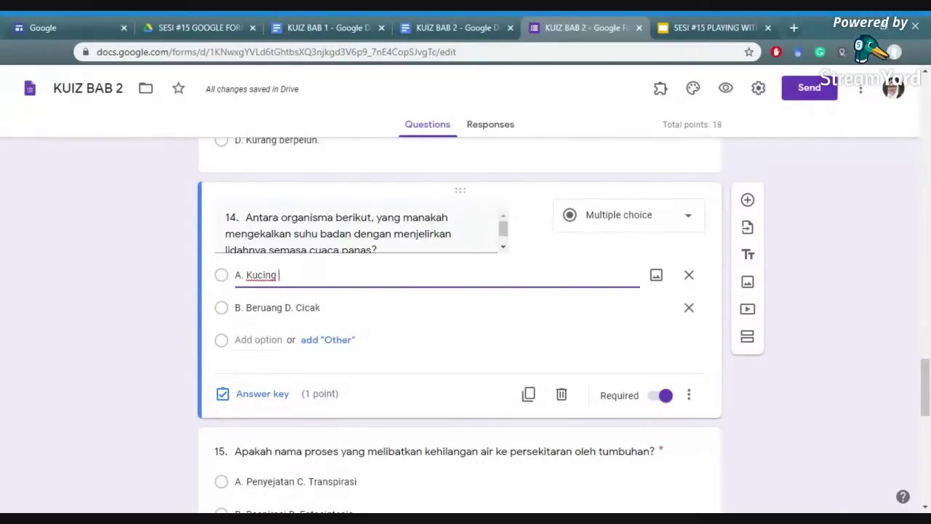
key("ctrl+v")
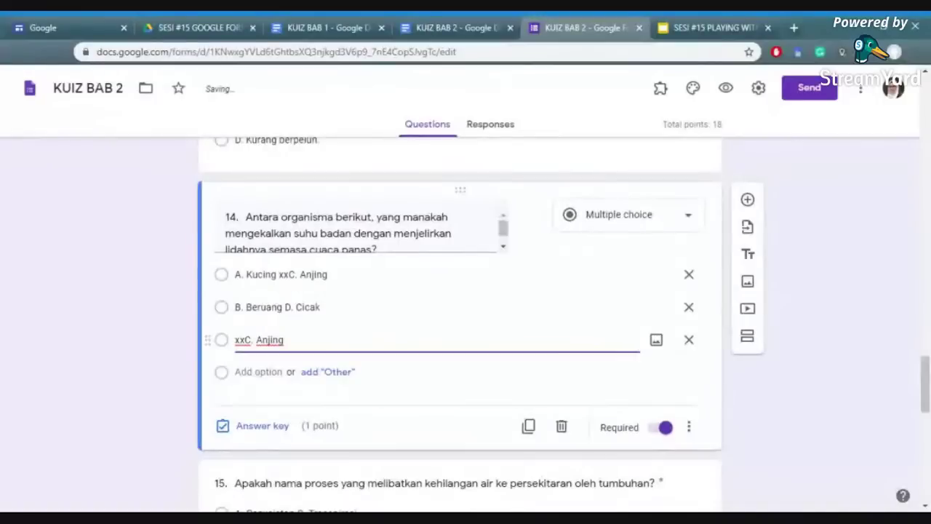
key("BackSpace")
key("BackSpace")
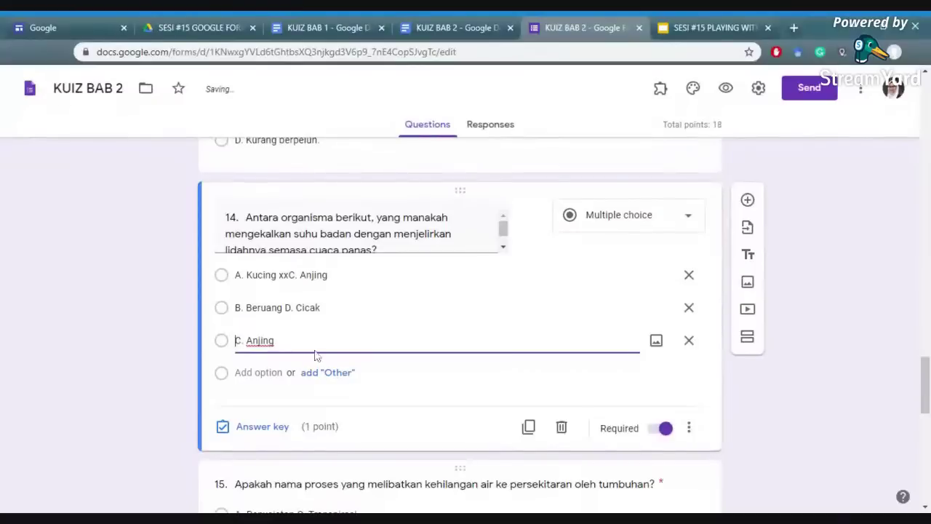
Step: Move "D. Cicak" out of the "B. Beruang" option into a new option and mark "C. Anjing" as the correct answer
left_click(276, 308)
left_click_drag(320, 308, 285, 307)
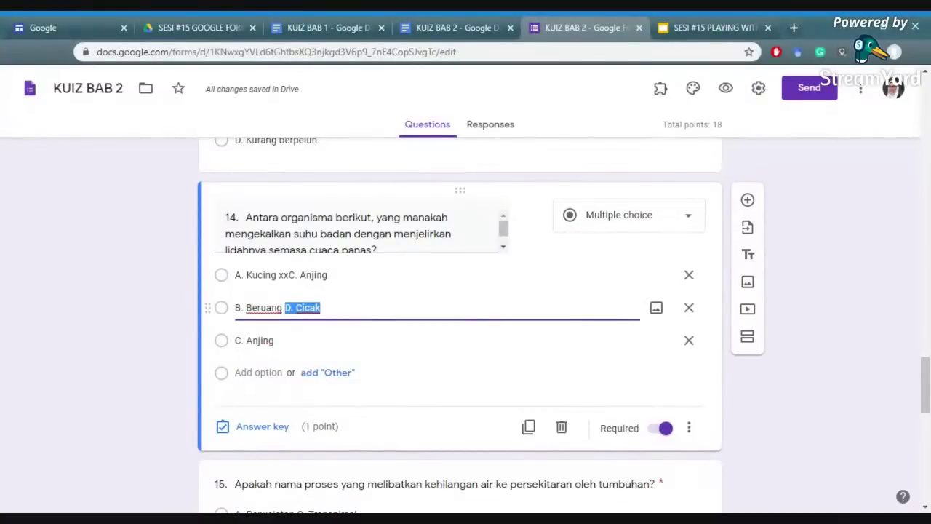
key("BackSpace")
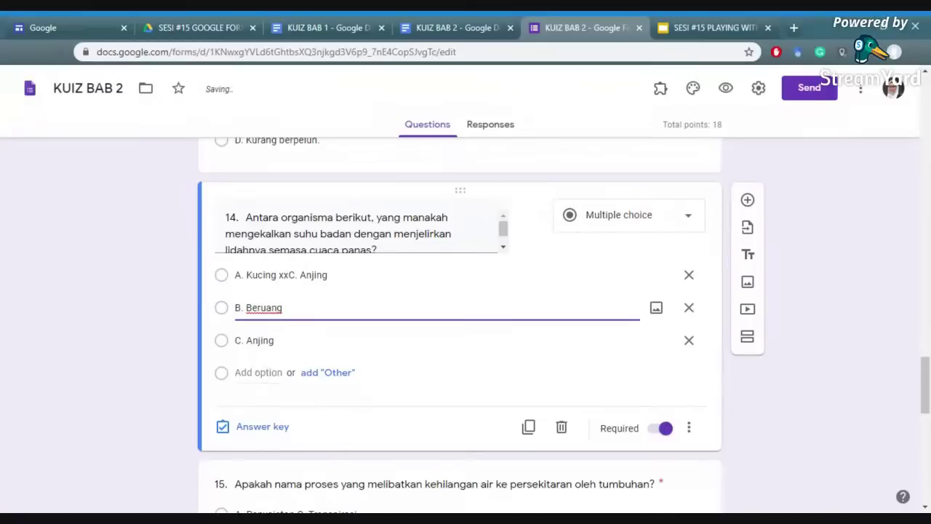
key("Return")
key("ctrl+v")
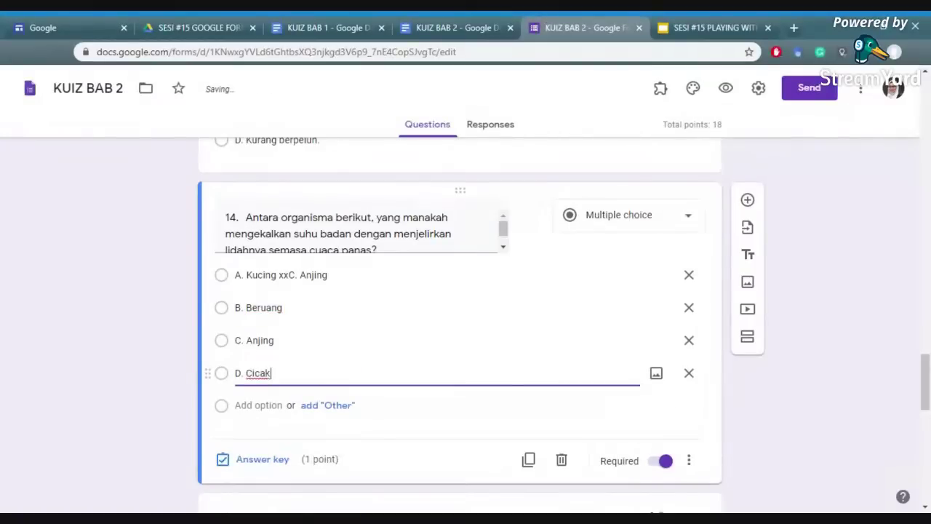
left_click(262, 460)
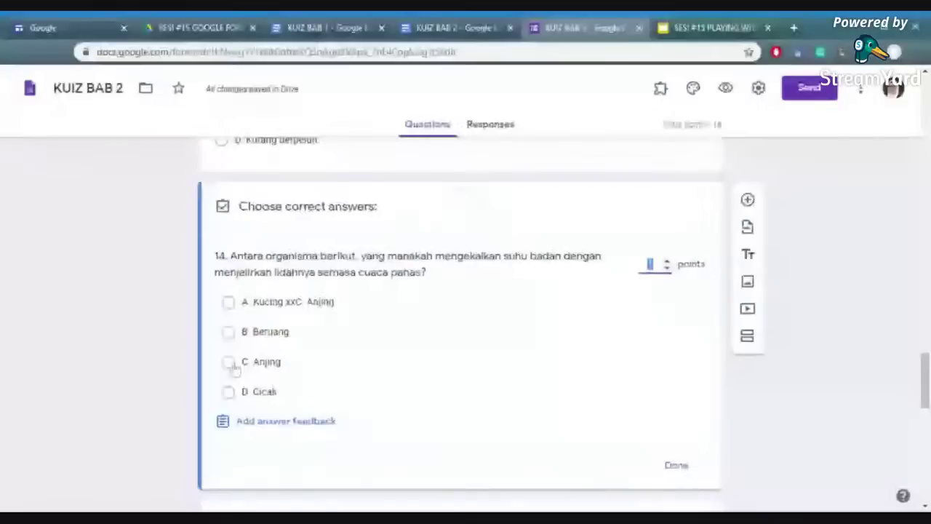
left_click(301, 366)
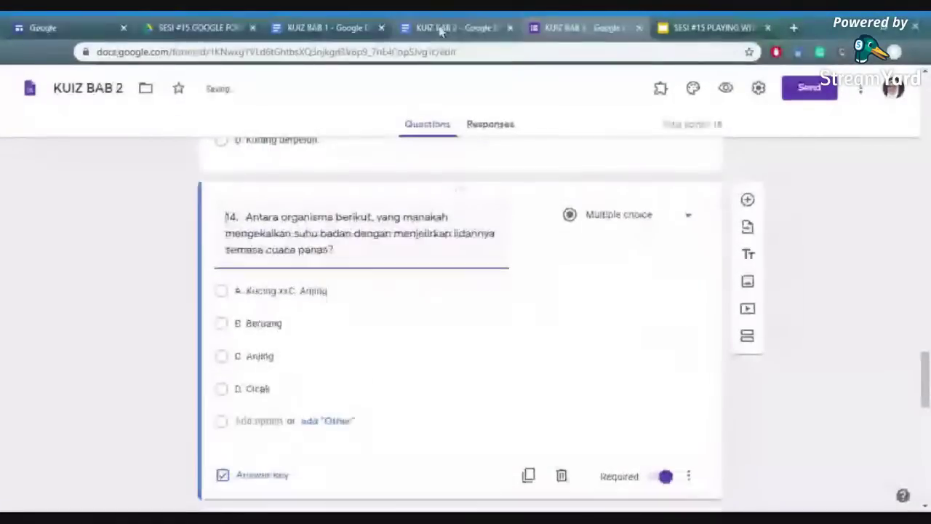
Step: Check question 14 in the KUIZ BAB 2 document against the form, and view question 15 in the form
left_click(467, 29)
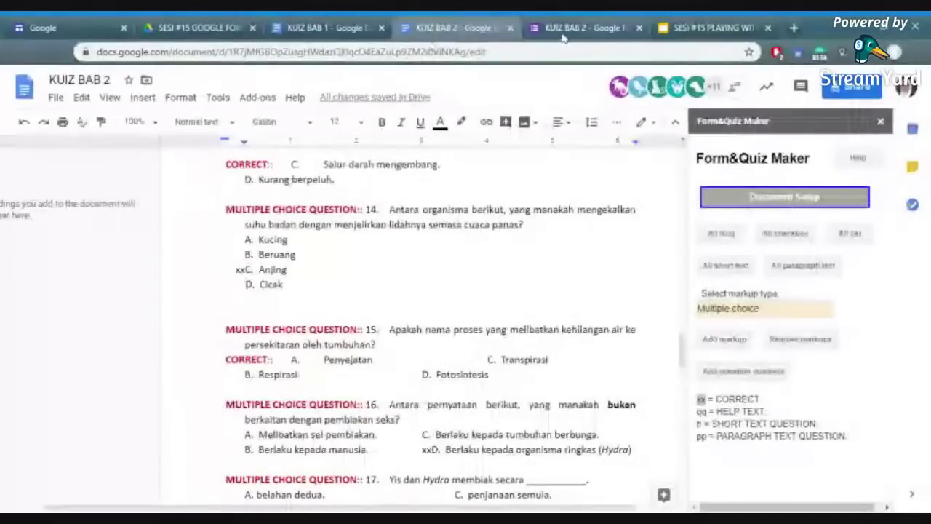
left_click(594, 25)
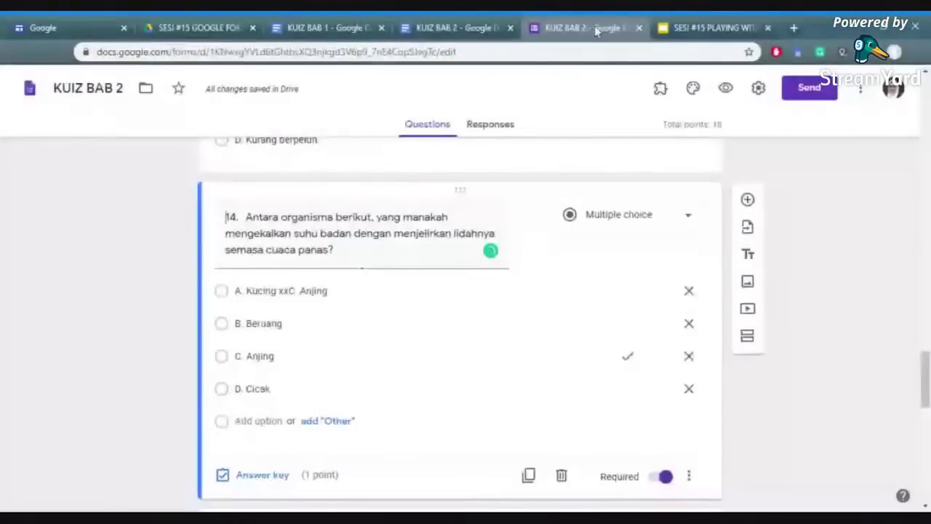
left_click_drag(927, 394, 927, 413)
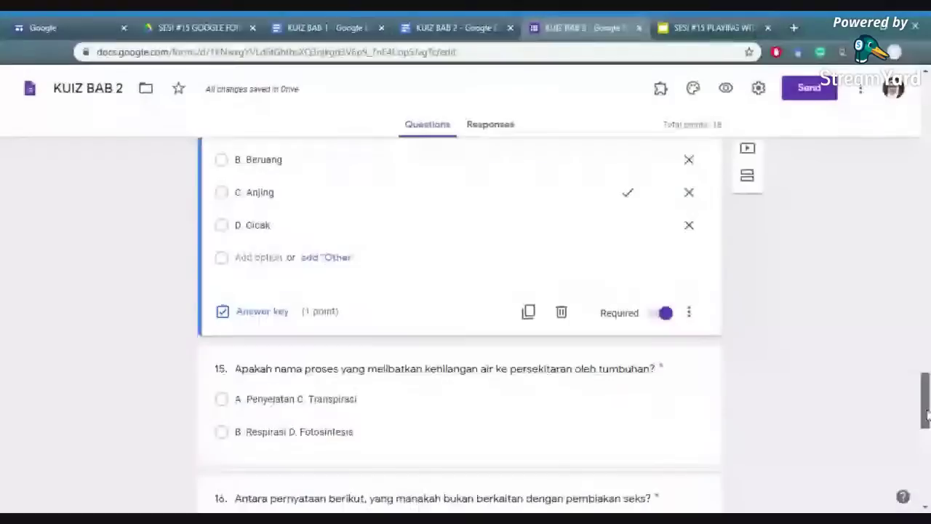
Step: View the Form Limiter slide in the session presentation and check which add-ons are installed in the KUIZ BAB 2 form
left_click(687, 29)
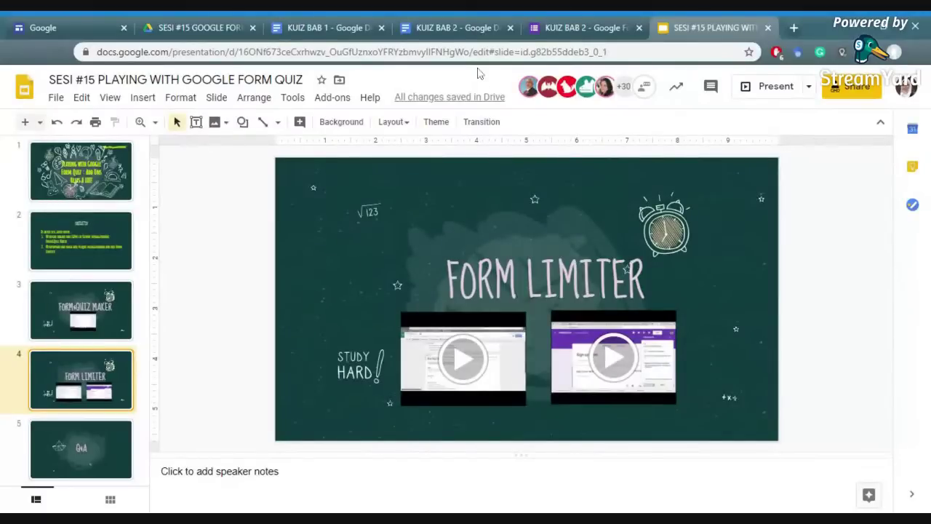
left_click(575, 28)
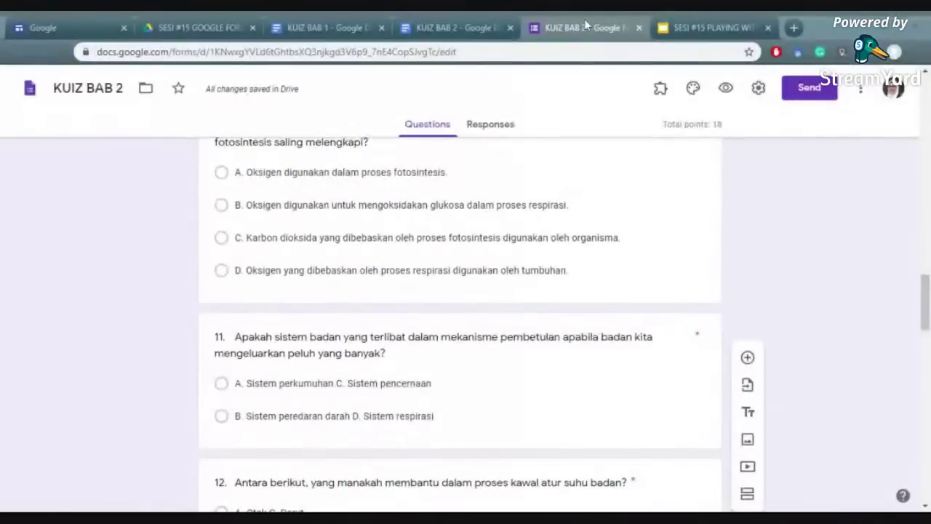
left_click(687, 27)
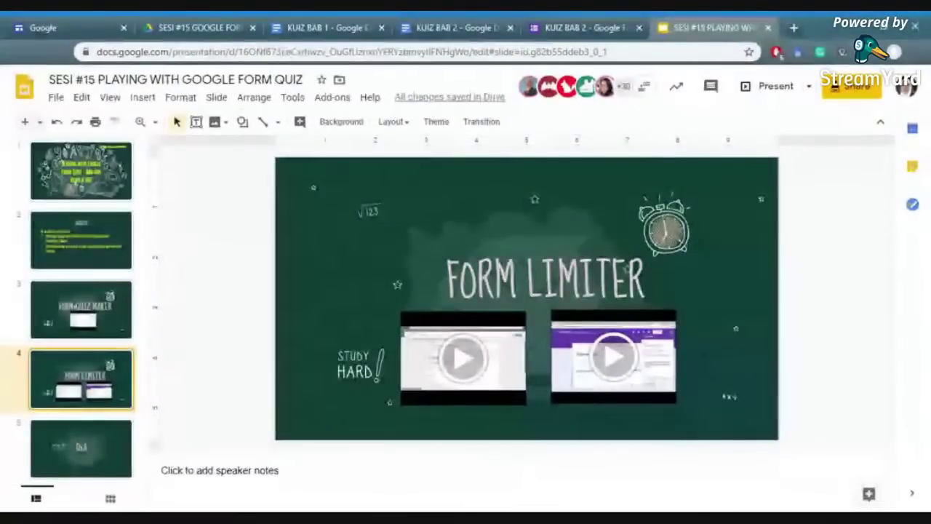
left_click(582, 27)
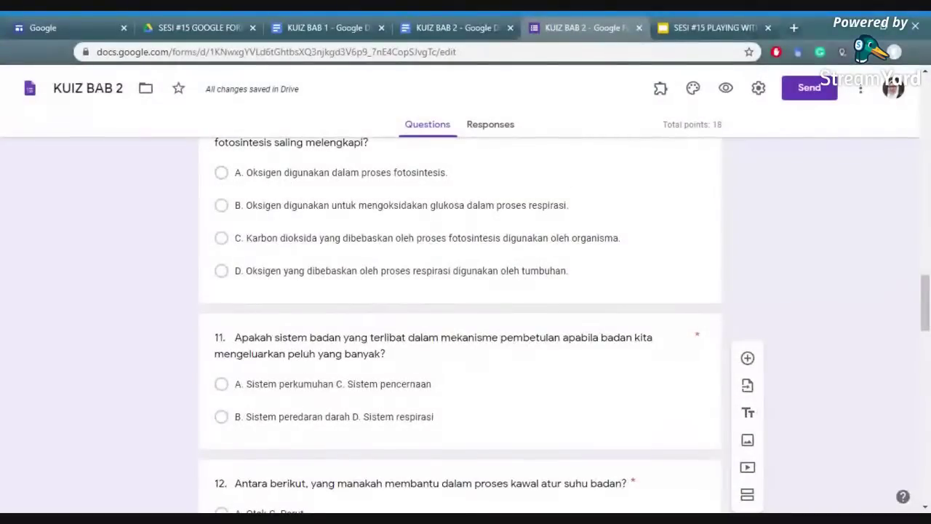
left_click(716, 27)
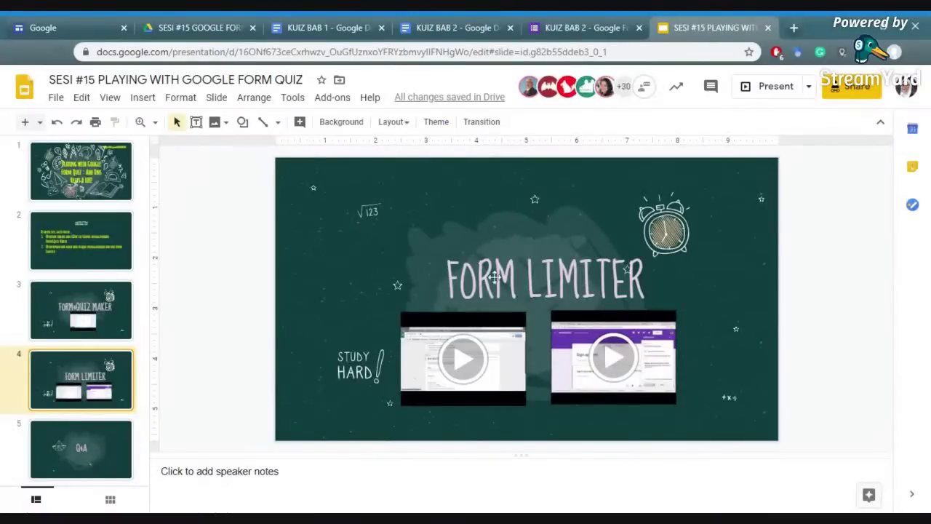
left_click(586, 28)
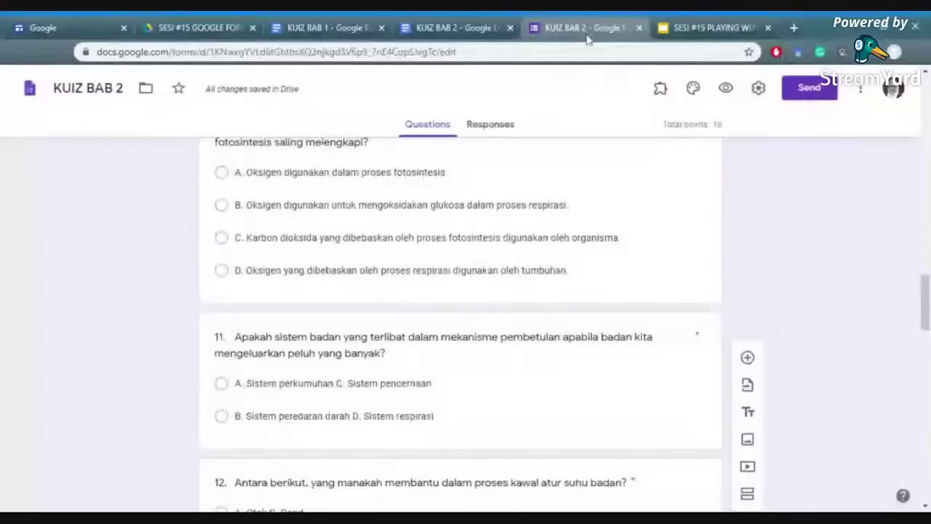
left_click(660, 88)
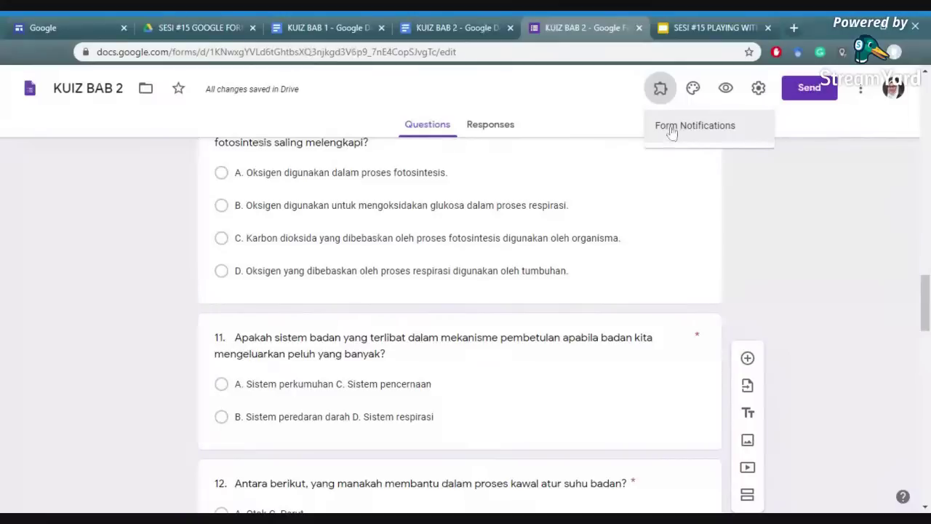
left_click(836, 121)
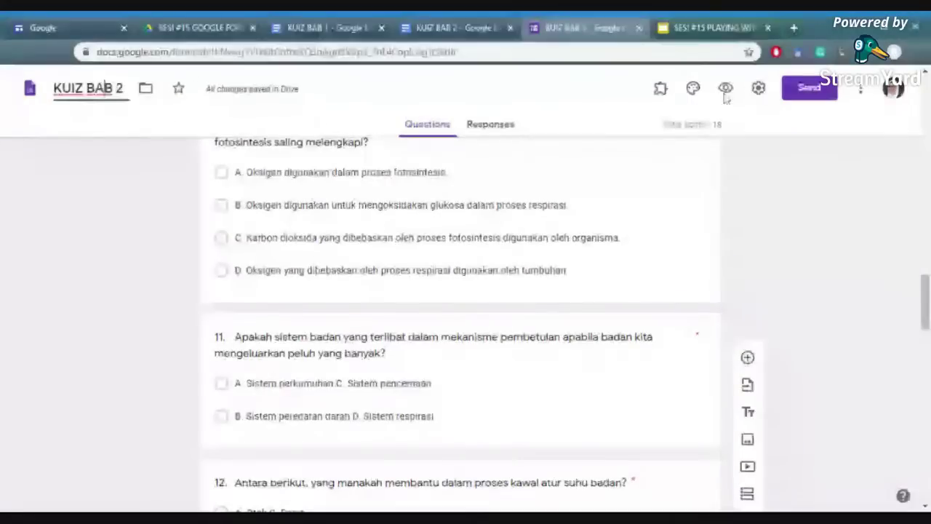
Step: Find the formLimiter add-on in the G Suite Marketplace and open its details page
left_click(861, 90)
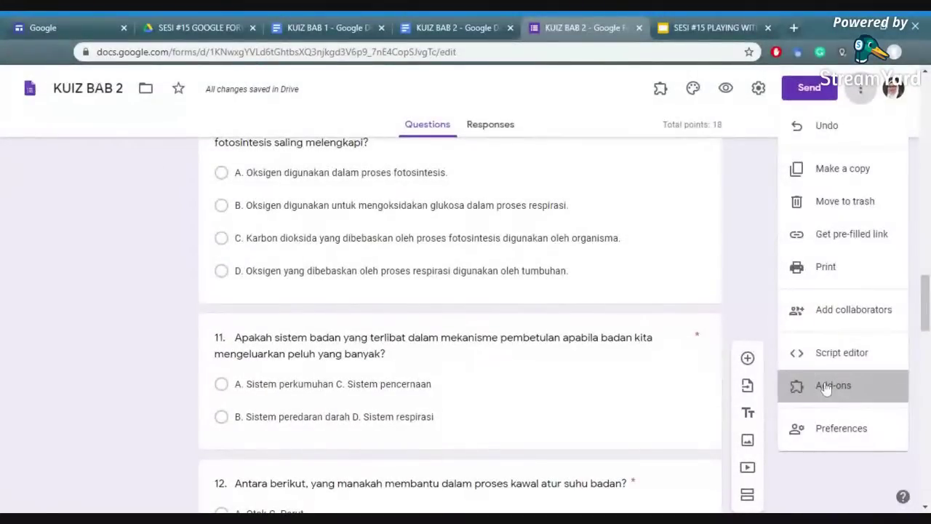
left_click(827, 387)
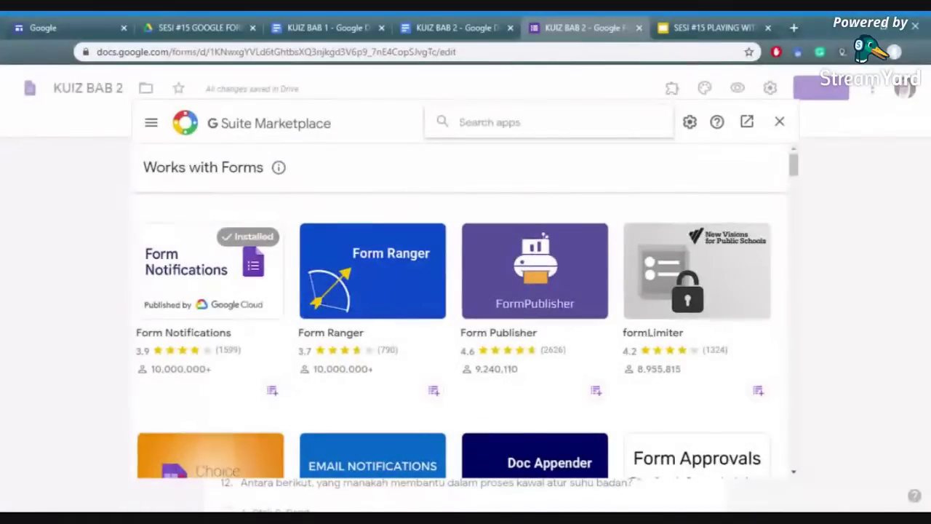
type("form")
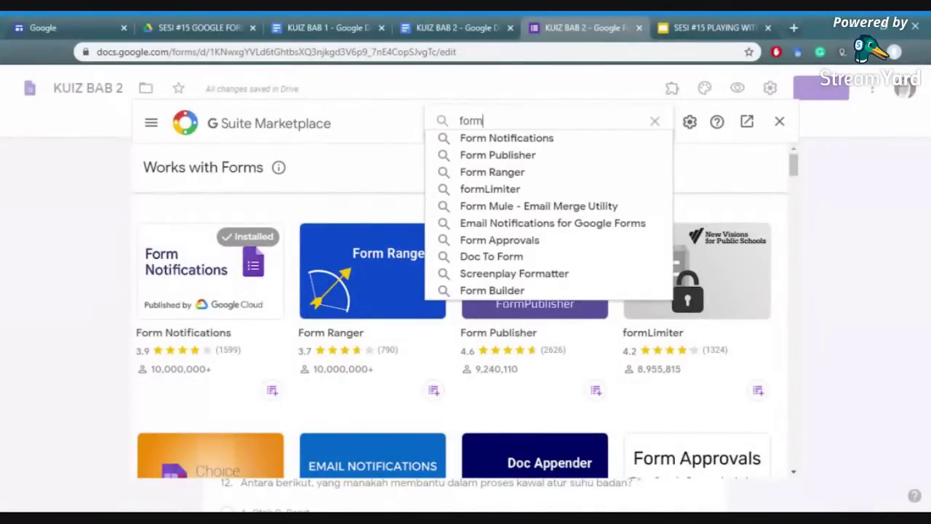
left_click(490, 189)
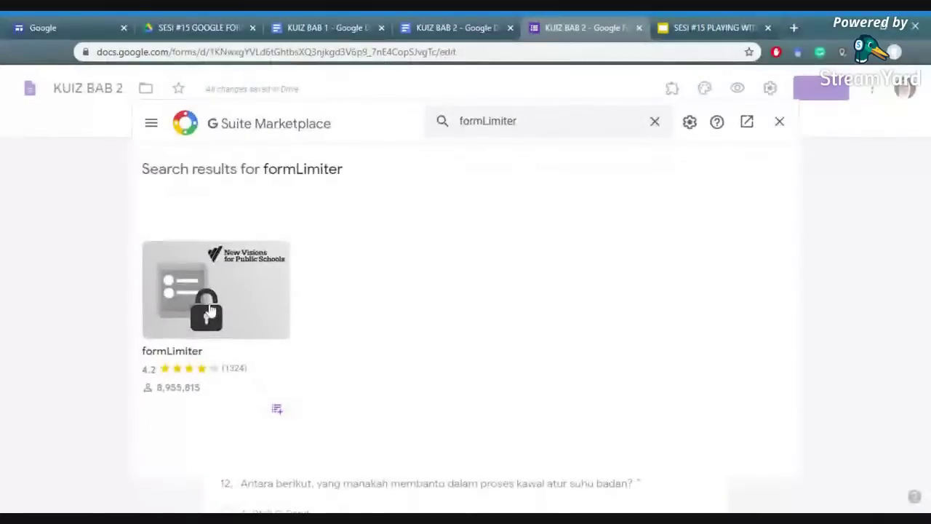
left_click(210, 309)
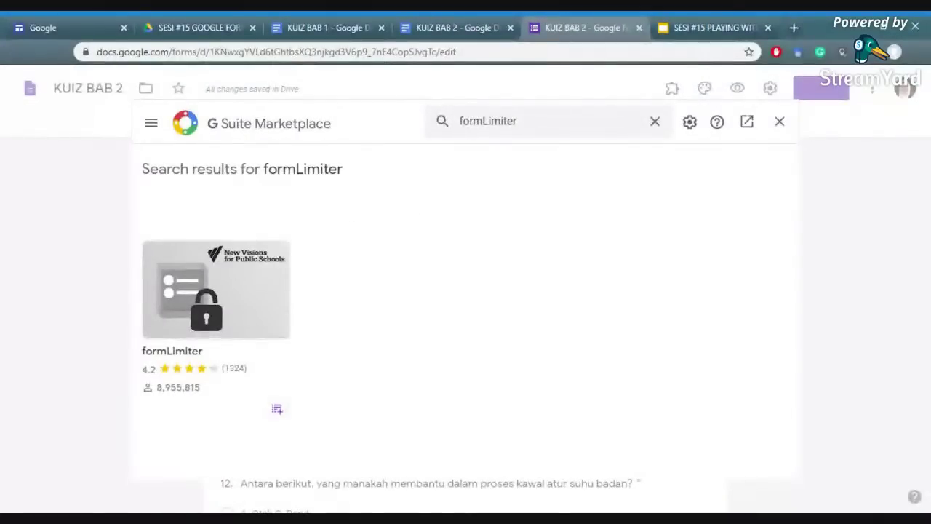
left_click(231, 284)
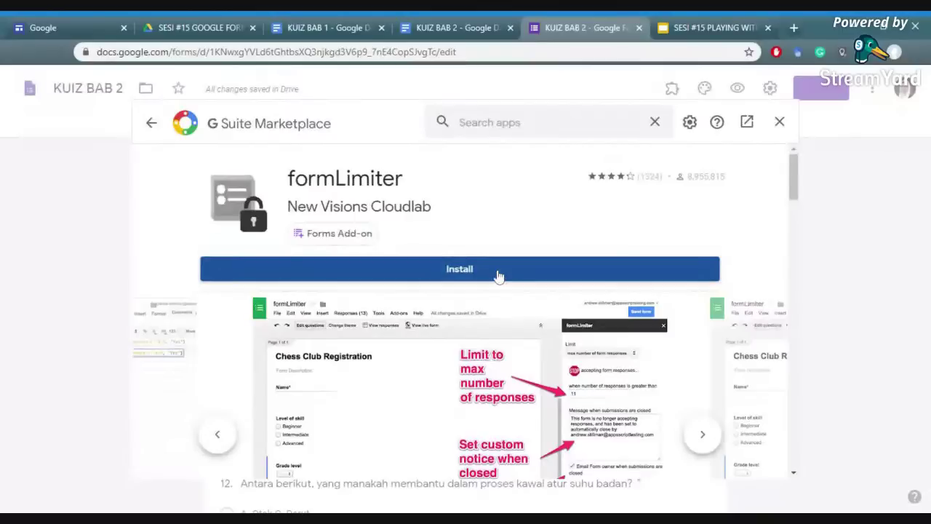
Step: Install the formLimiter add-on with the requested permissions and close the marketplace
left_click(499, 271)
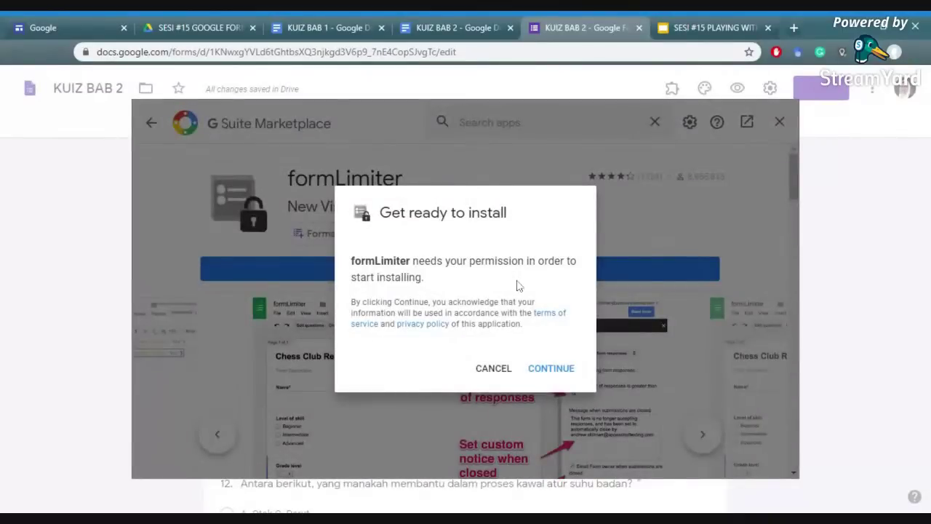
left_click(551, 369)
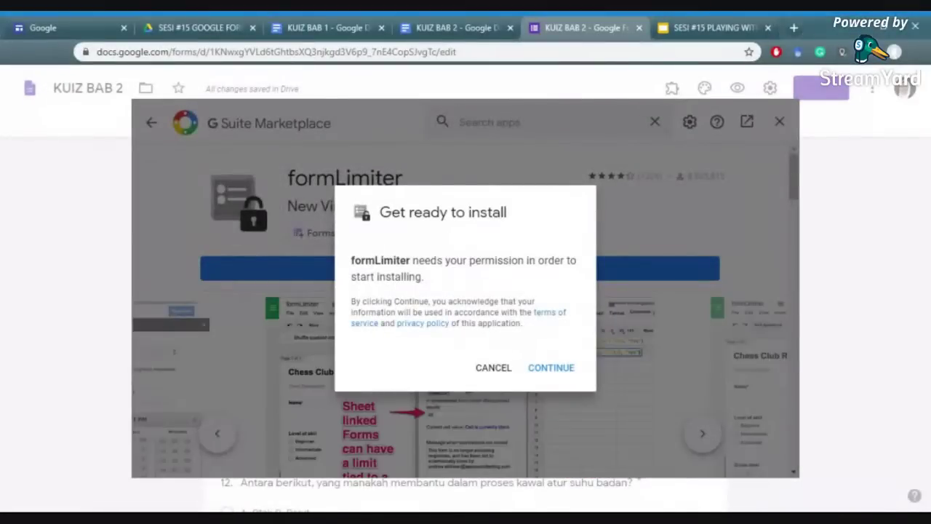
left_click(542, 368)
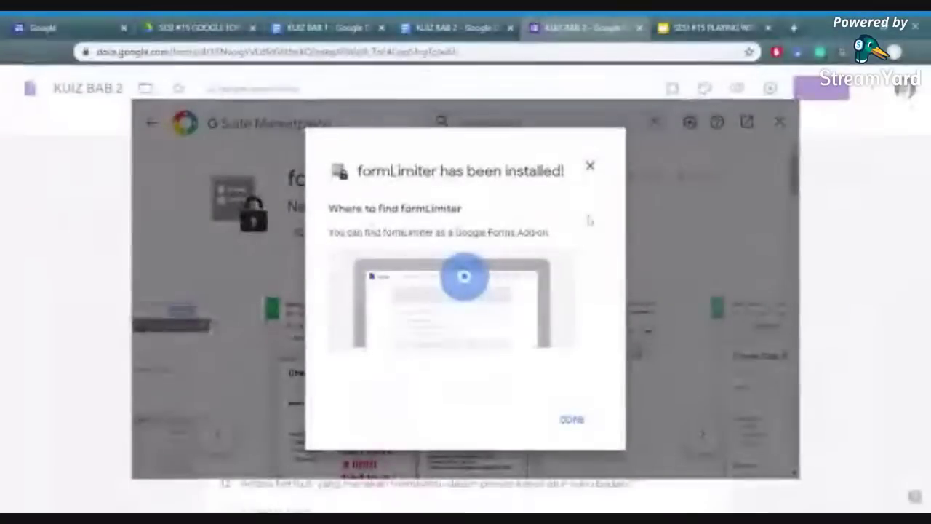
left_click(573, 420)
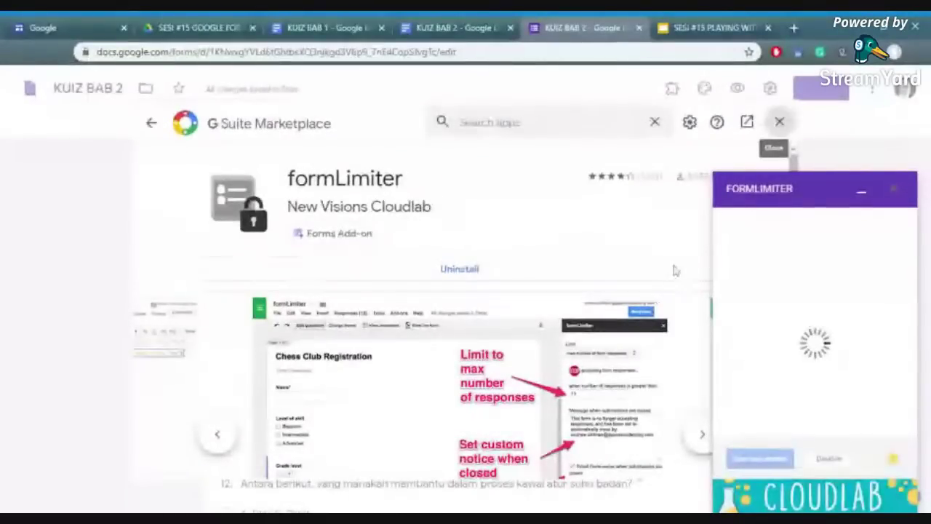
left_click(779, 122)
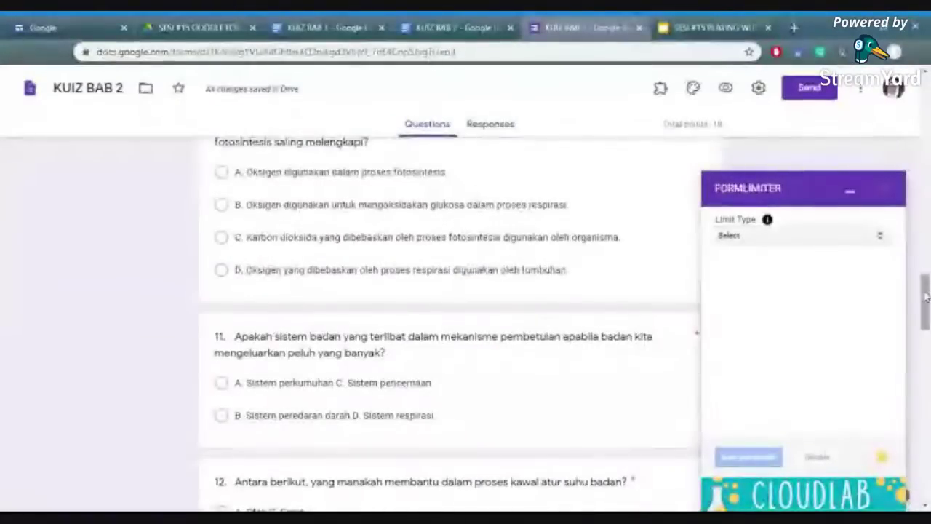
Step: Set the formLimiter limit type to date and time, with the due date 04/01/2020 at 11:05 AM
scroll(878, 135, "up", 5)
scroll(460, 321, "up", 10)
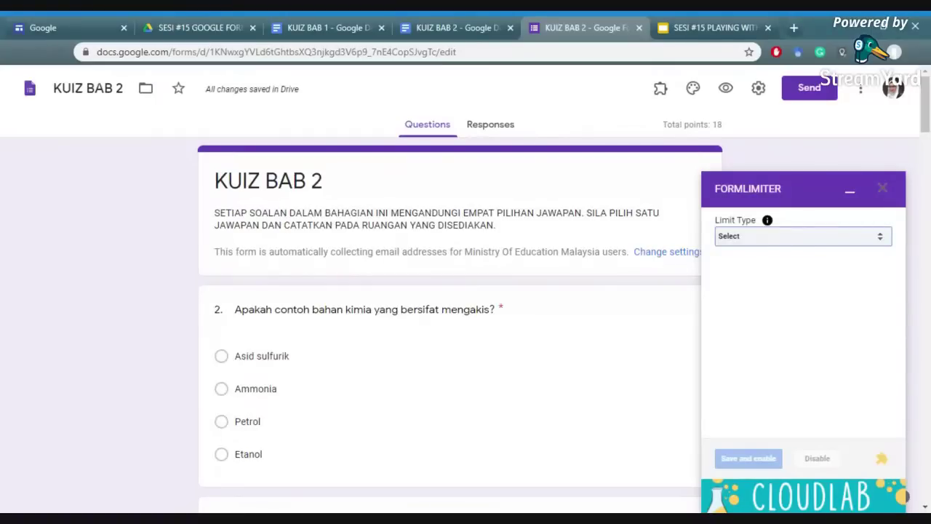
left_click(773, 300)
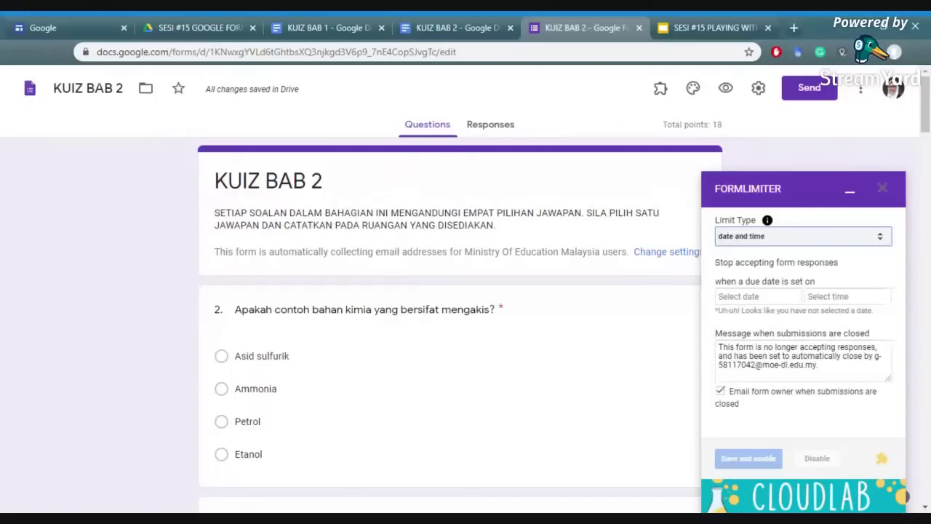
left_click(758, 298)
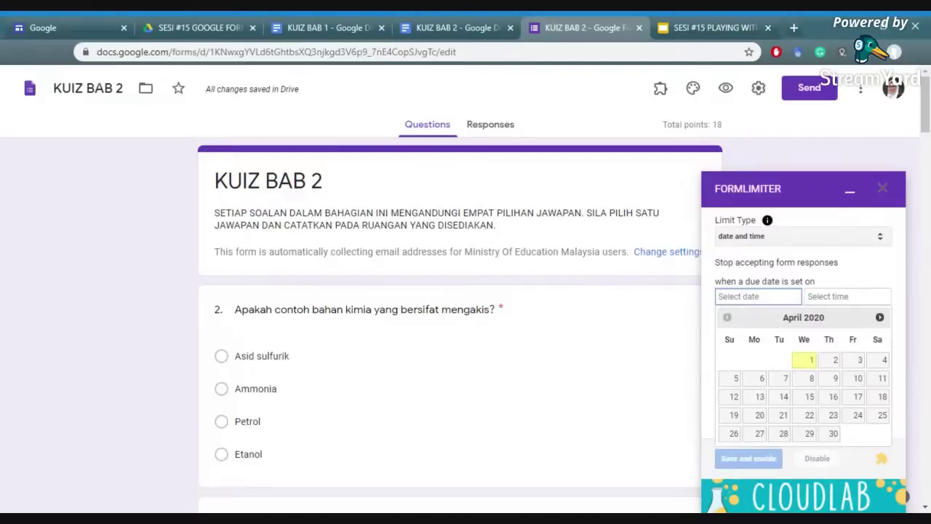
left_click(809, 361)
left_click(829, 301)
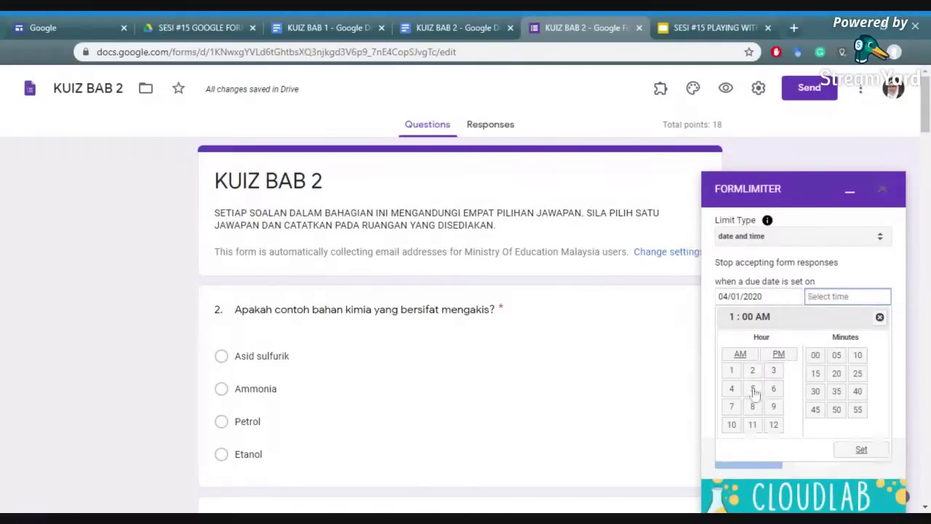
left_click(754, 426)
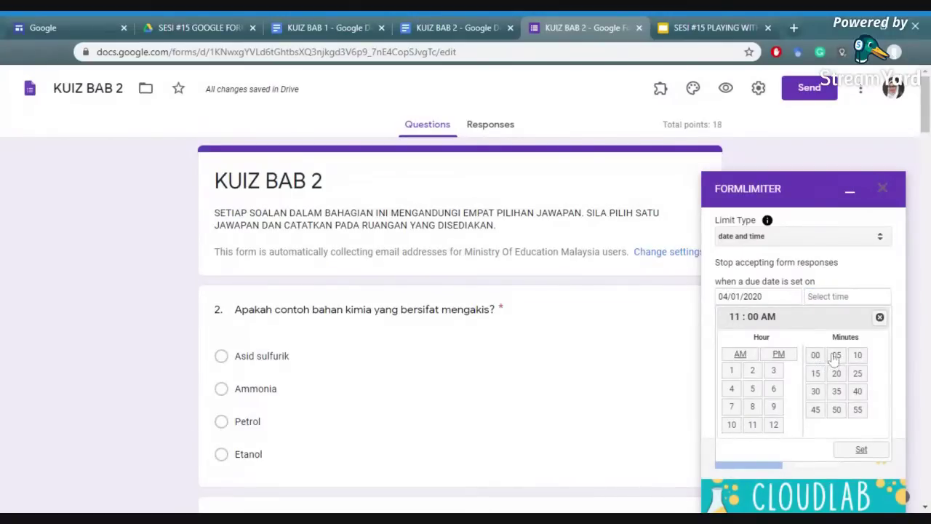
left_click(837, 356)
left_click(861, 451)
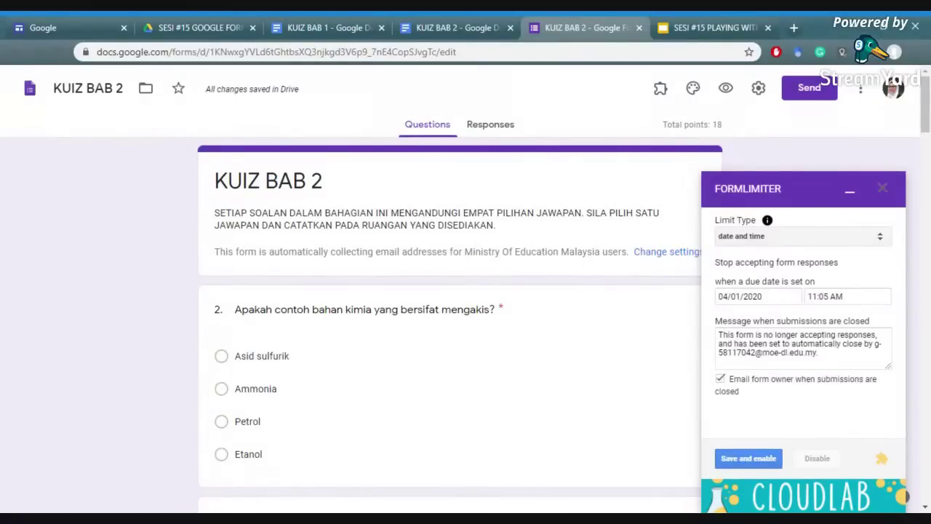
Step: Replace the closed-submissions message with "MASA SUDAH TAMAT!", turn off emailing the form owner, and save and enable the limit
mouse_move(719, 344)
left_mouse_down()
mouse_move(819, 354)
mouse_move(719, 334)
left_mouse_up()
left_click(818, 353)
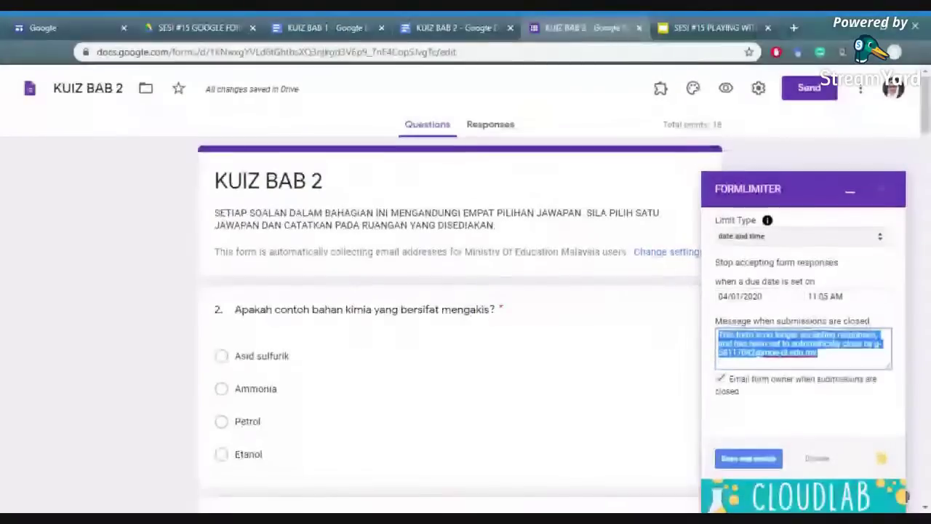
type("MASA DAH TAM")
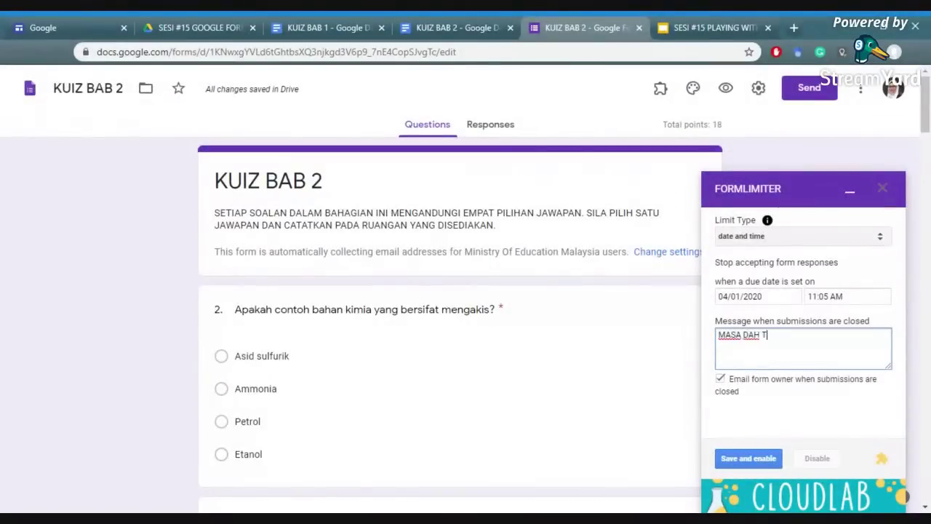
key("BackSpace")
key("BackSpace")
key("BackSpace")
key("BackSpace")
key("BackSpace")
key("BackSpace")
type("SUDAH TAMAT!")
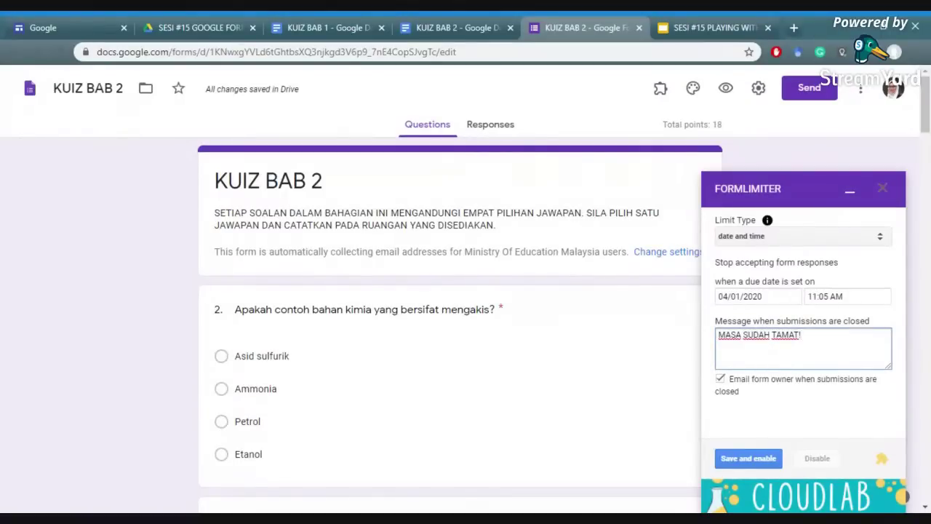
left_click(720, 379)
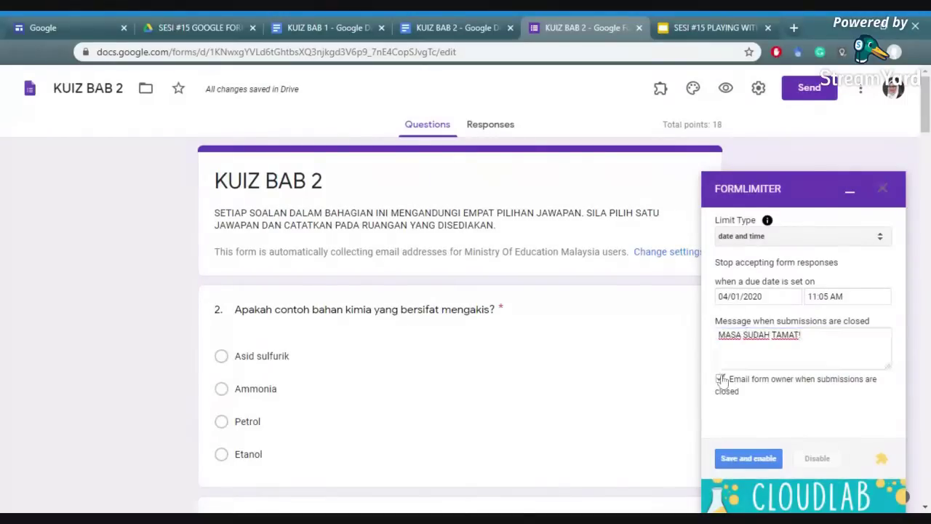
left_click(747, 462)
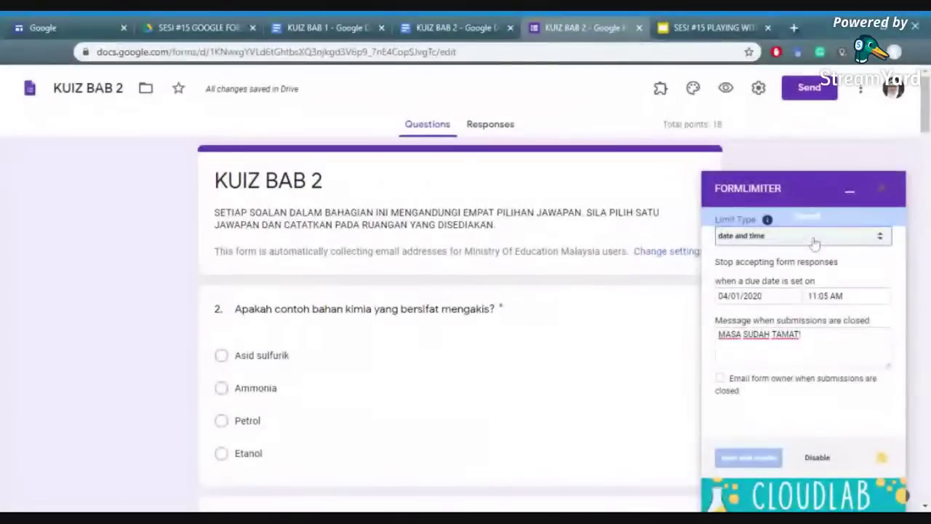
Step: Change the limit type to number of form responses and stop accepting responses above 5
left_click(811, 252)
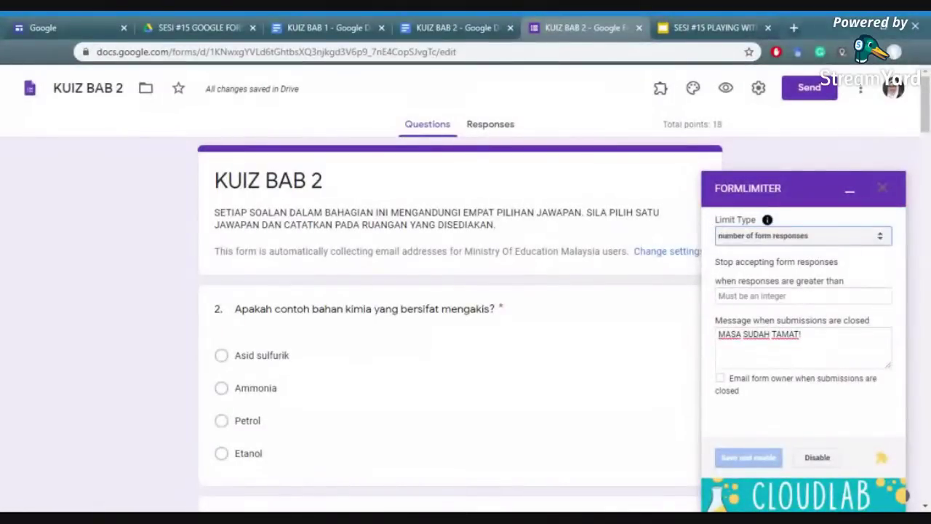
left_click(771, 295)
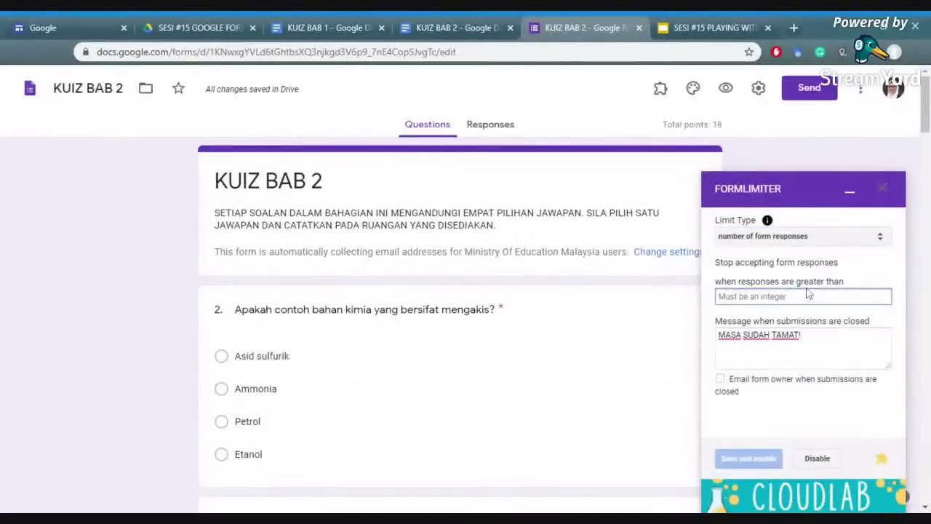
type("5")
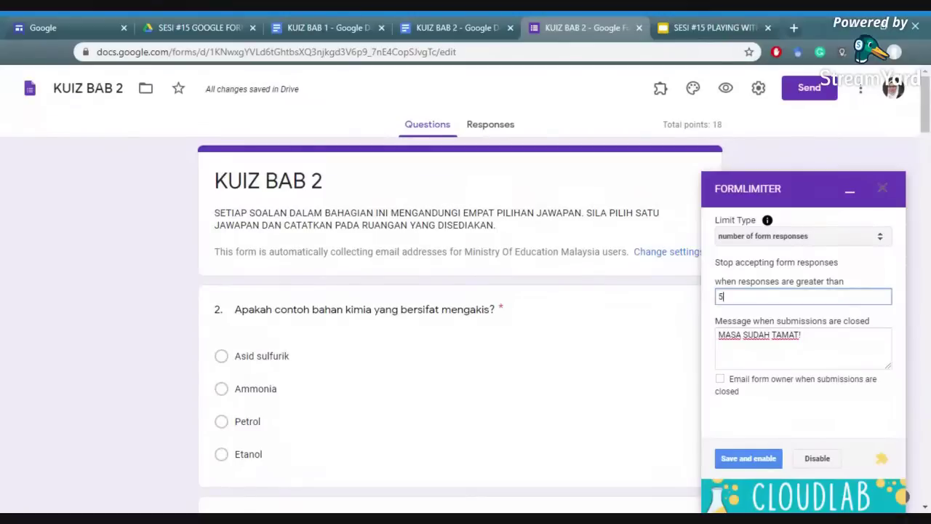
left_click(800, 346)
key("ctrl+a")
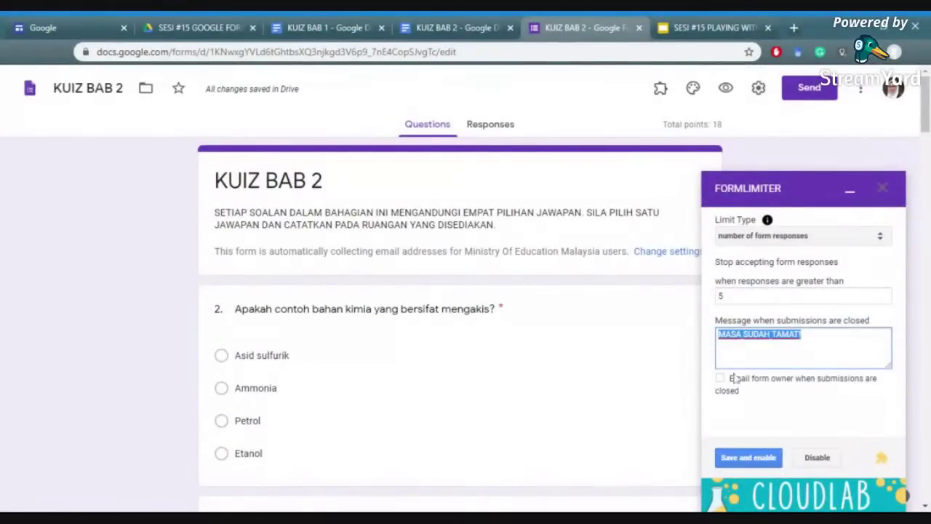
left_click(803, 397)
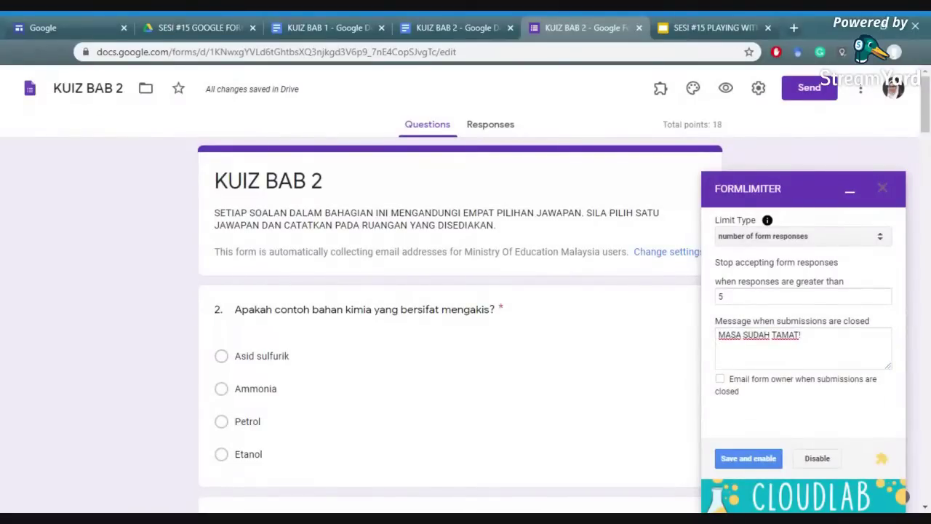
Step: Replace the closed-submissions message with "KELAB/PERSATUAN SUDAH PENUH"
triple_click(759, 335)
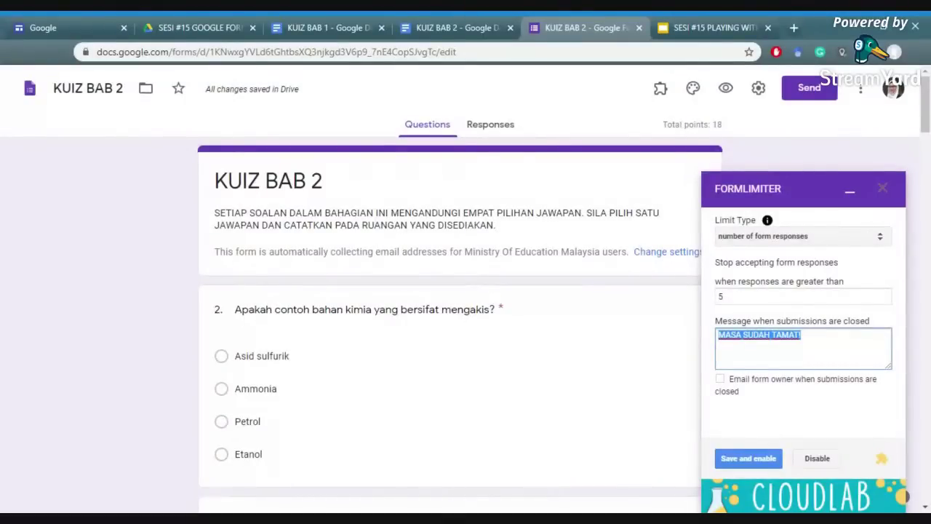
type("BORANG DITUTUP")
key("shift+Left")
key("shift+Left")
key("shift+Left")
key("shift+Left")
key("shift+Left")
key("shift+Left")
key("shift+Left")
key("shift+Left")
key("shift+Left")
key("shift+Left")
key("shift+Left")
key("shift+Left")
key("shift+Left")
key("shift+Left")
type("KELAB ")
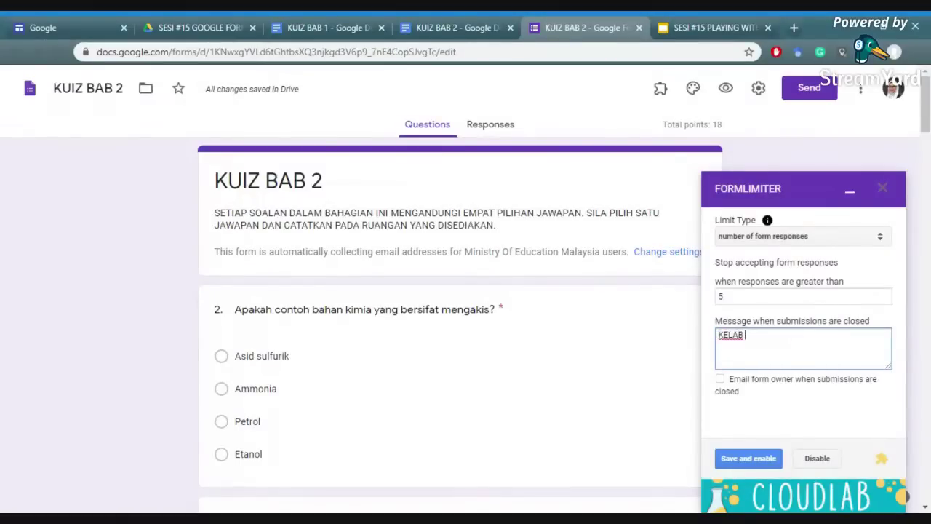
type("PERSATU")
key("BackSpace")
key("BackSpace")
key("BackSpace")
key("BackSpace")
key("BackSpace")
key("BackSpace")
key("BackSpace")
type("/PERSATUAN ")
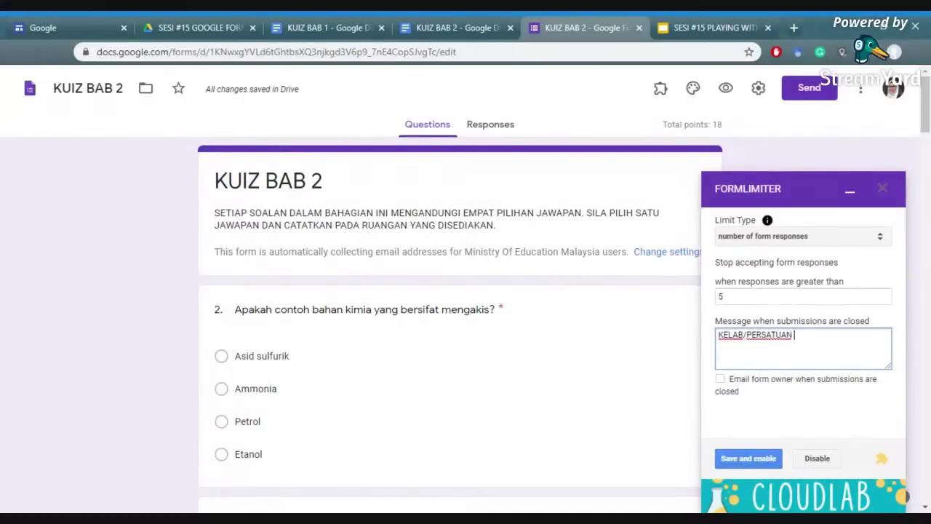
type("SUDAH PENUH")
Step: Change the closed-submissions message to "MASA SUDAH TAMAT!" and save and enable the response-count limit
key("shift+Left")
key("shift+Left")
key("shift+Left")
key("shift+Left")
key("shift+Left")
key("shift+Left")
key("shift+Left")
key("shift+Left")
key("shift+Left")
key("shift+Left")
key("shift+Left")
key("shift+Left")
key("shift+Left")
key("shift+Left")
key("shift+Left")
key("shift+Left")
key("shift+Left")
key("shift+Left")
key("shift+Left")
key("shift+Left")
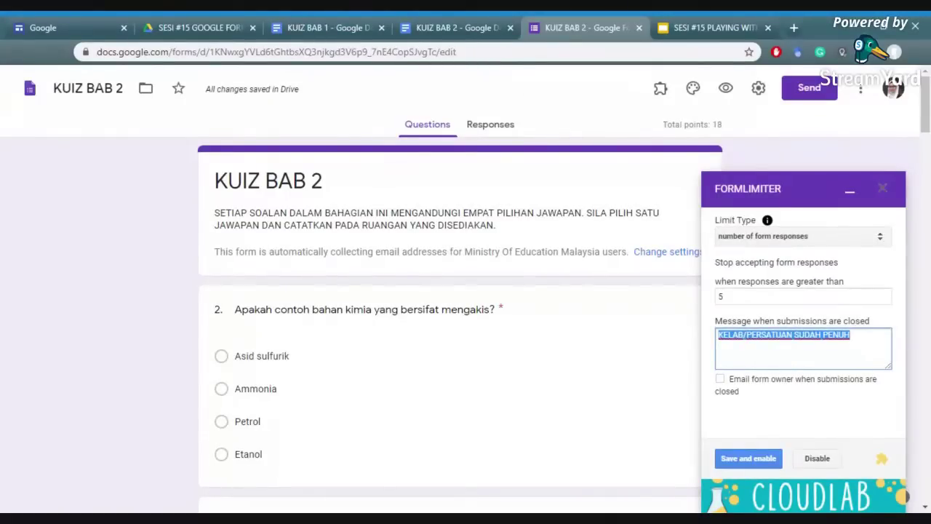
type("MASA S")
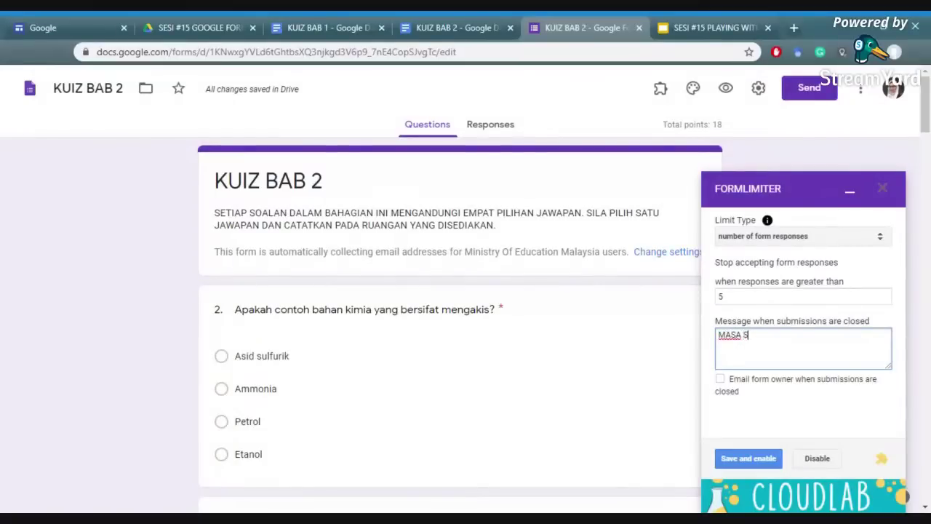
type("UDAH TAMAT!")
left_click(757, 461)
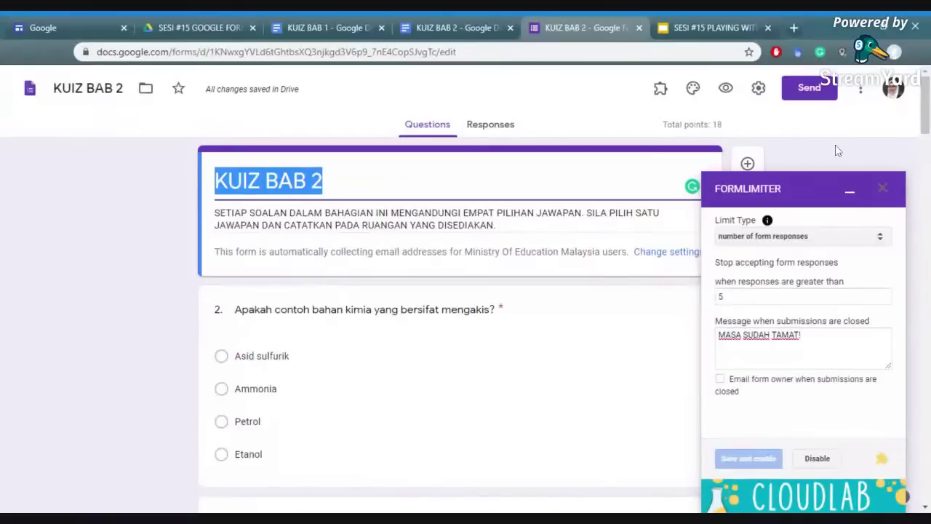
scroll(929, 149, "down", 2)
scroll(929, 149, "down", 15)
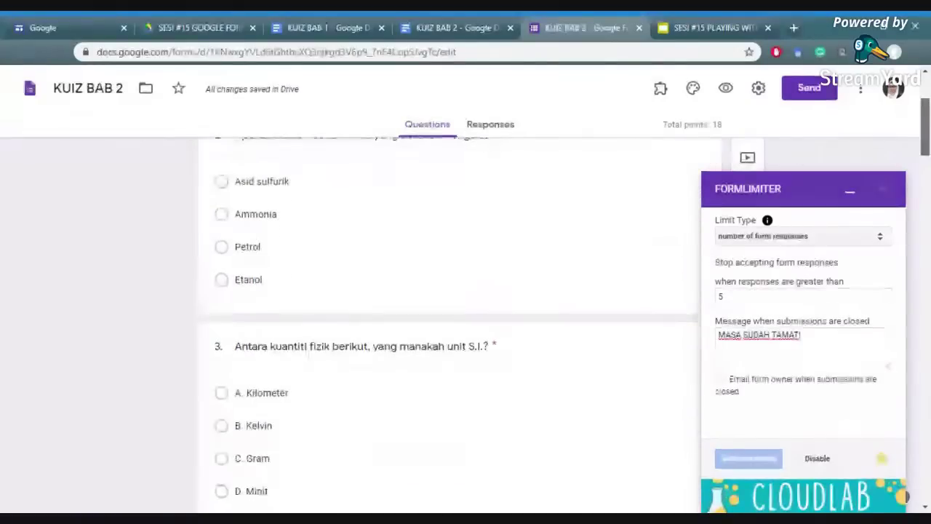
scroll(449, 327, "down", 9)
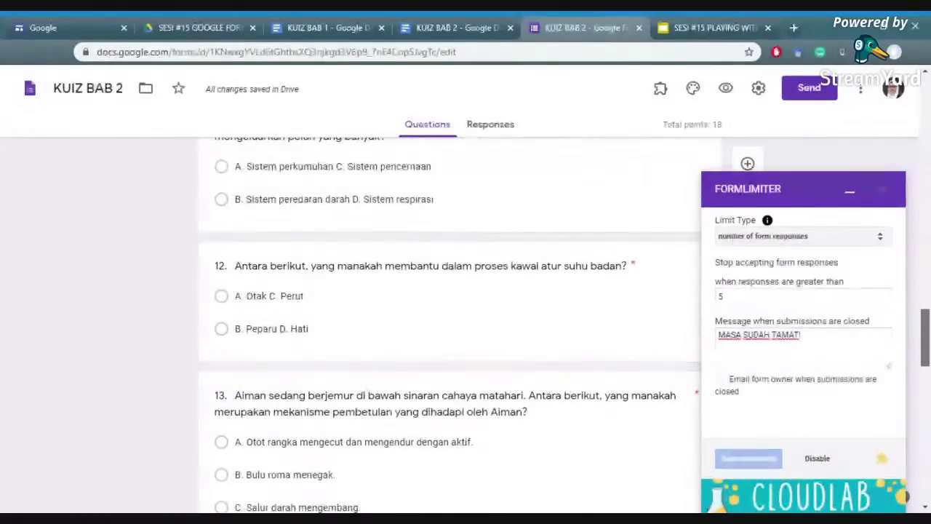
Step: Check the answer keys of questions 11 and 12
scroll(488, 255, "up", 1)
left_click(430, 240)
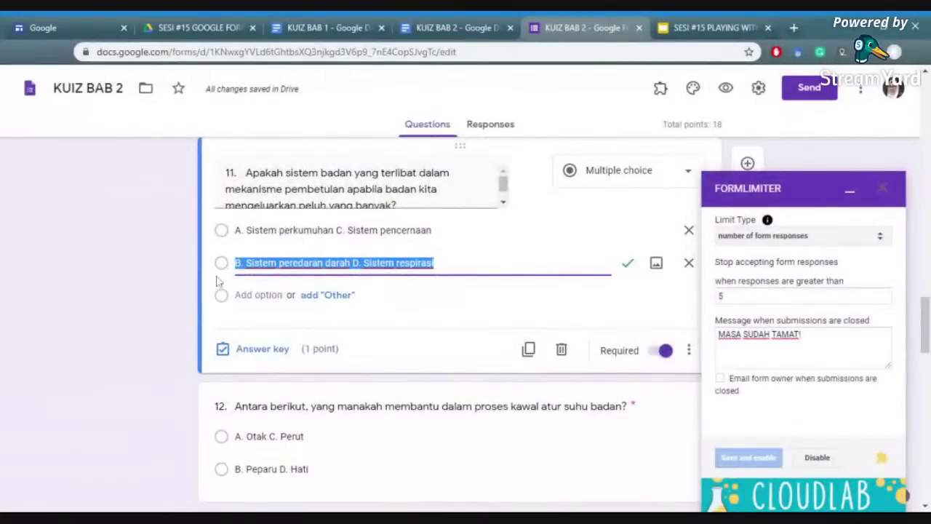
left_click(254, 355)
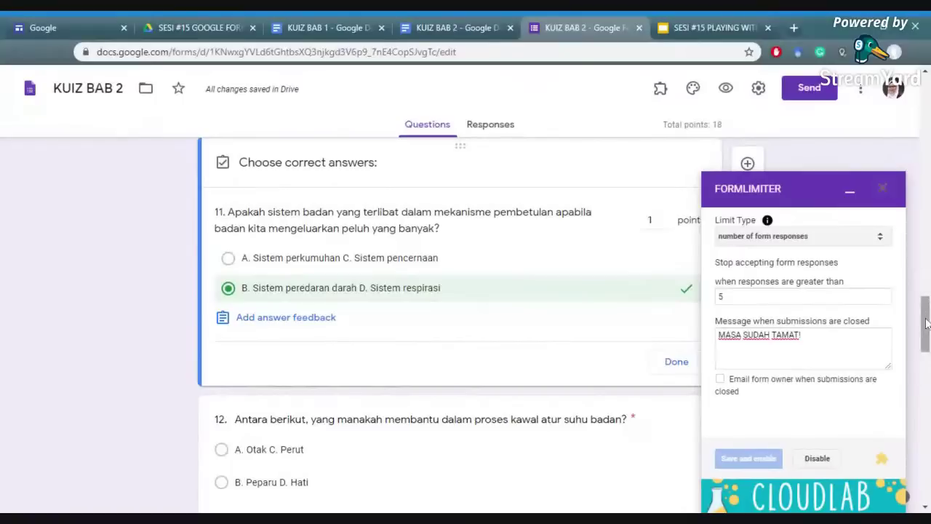
left_click_drag(926, 323, 927, 362)
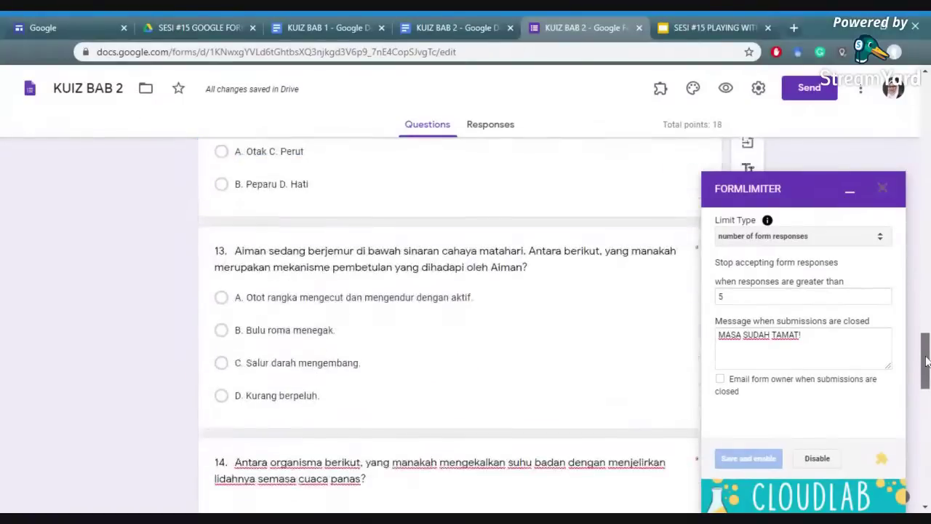
left_click(339, 182)
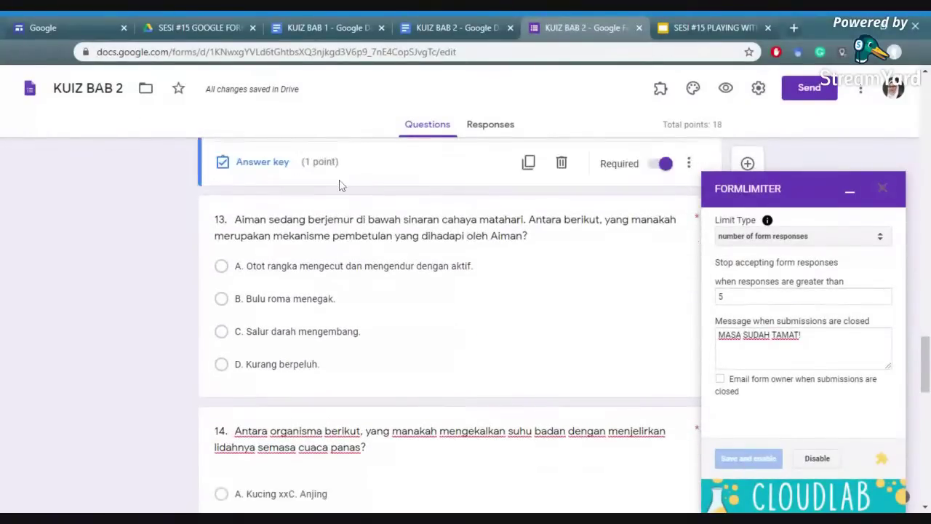
left_click(259, 162)
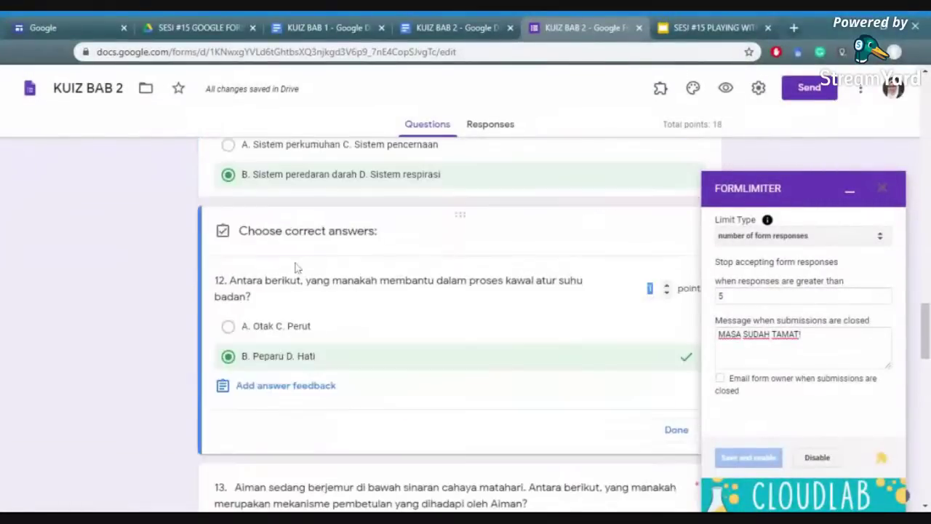
Step: Mark "B. Respirasi D. Fotosintesis" as the only correct answer to question 15
left_click_drag(926, 344, 926, 434)
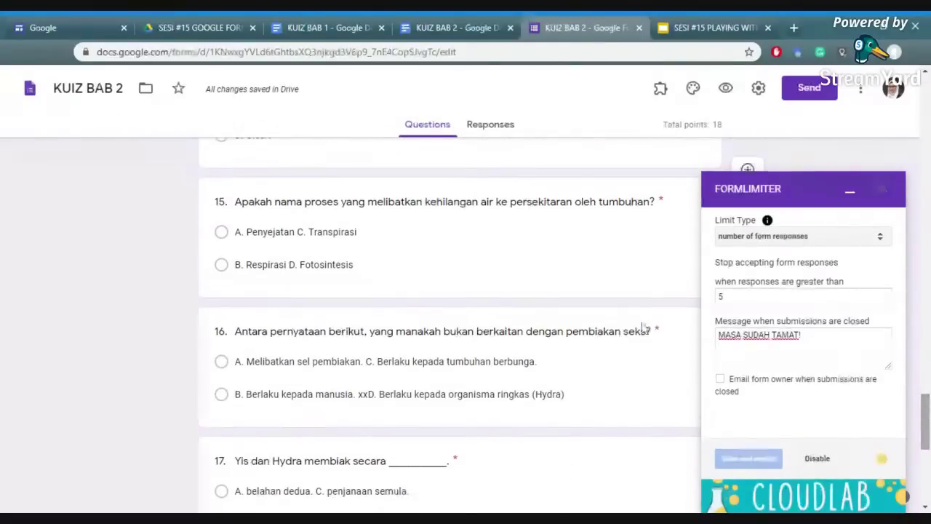
left_click(411, 267)
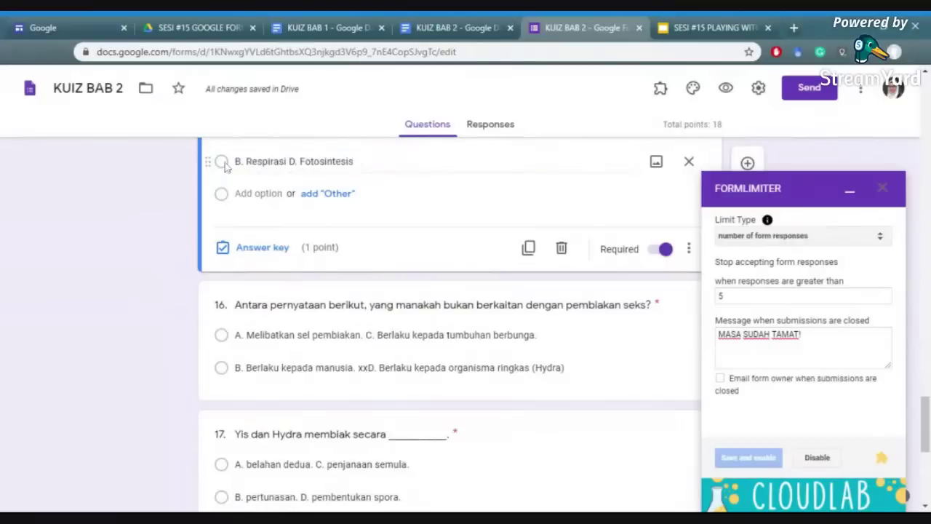
left_click(275, 249)
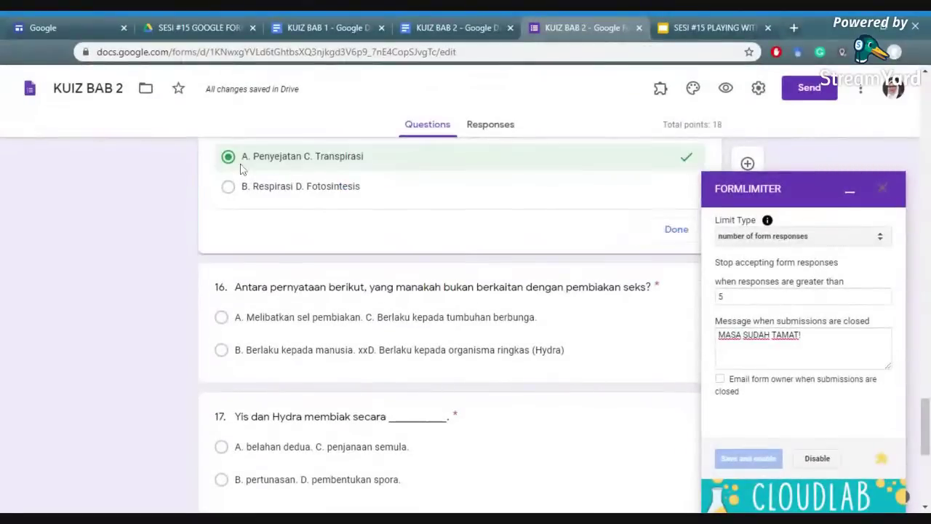
left_click(228, 205)
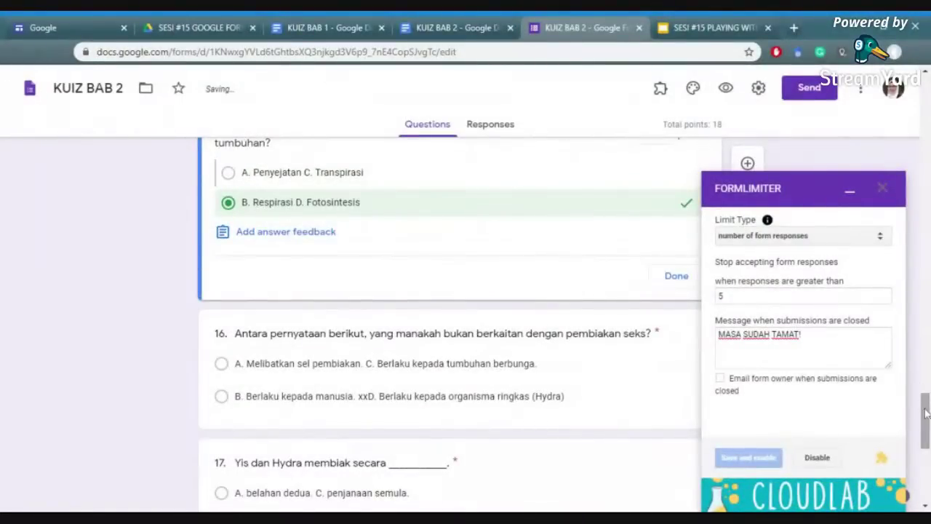
scroll(926, 429, "down", 2)
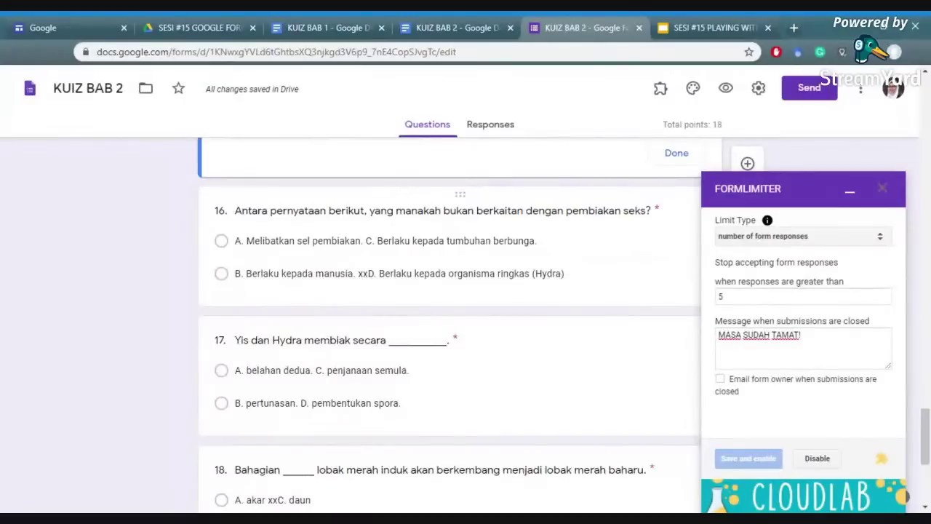
Step: Minimize the FormLimiter window and mark "A. Melibatkan sel pembiakan. C. Berlaku kepada tumbuhan berbunga." as the correct answer to question 16
left_click(251, 274)
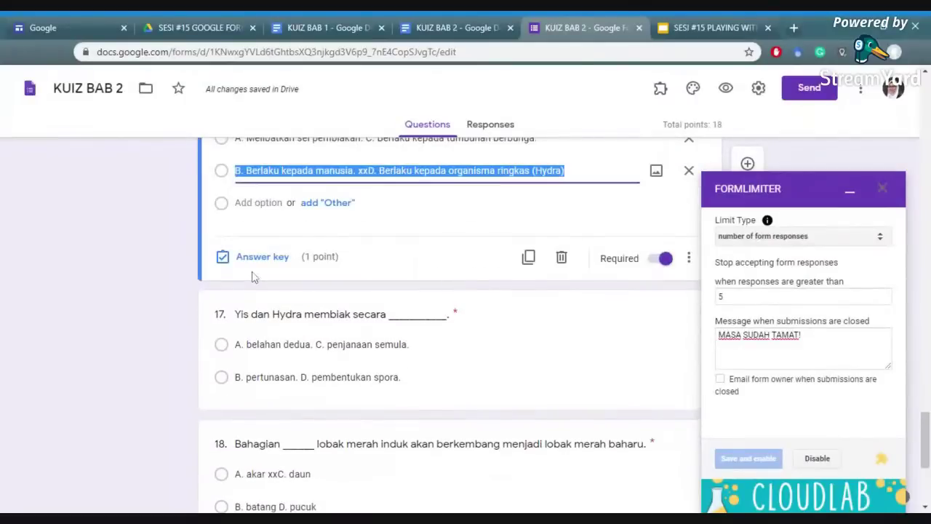
left_click(848, 191)
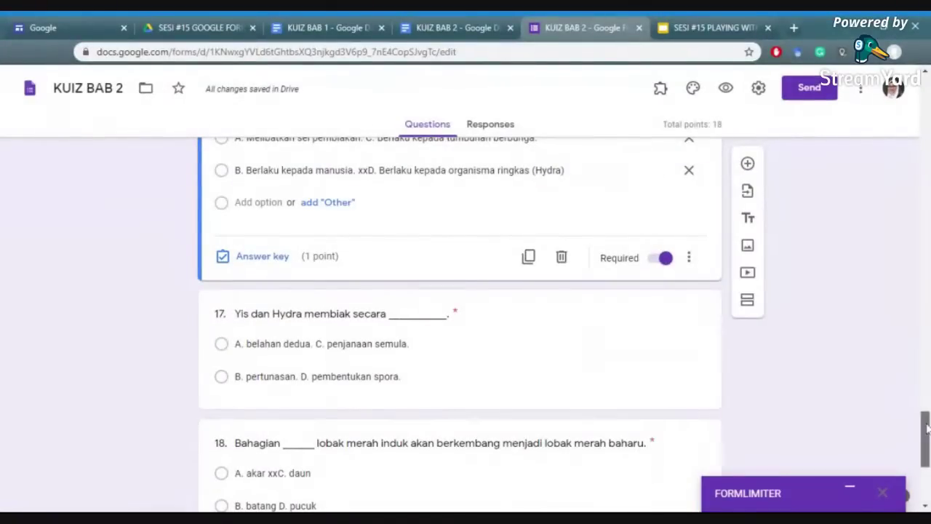
left_click_drag(927, 429, 927, 426)
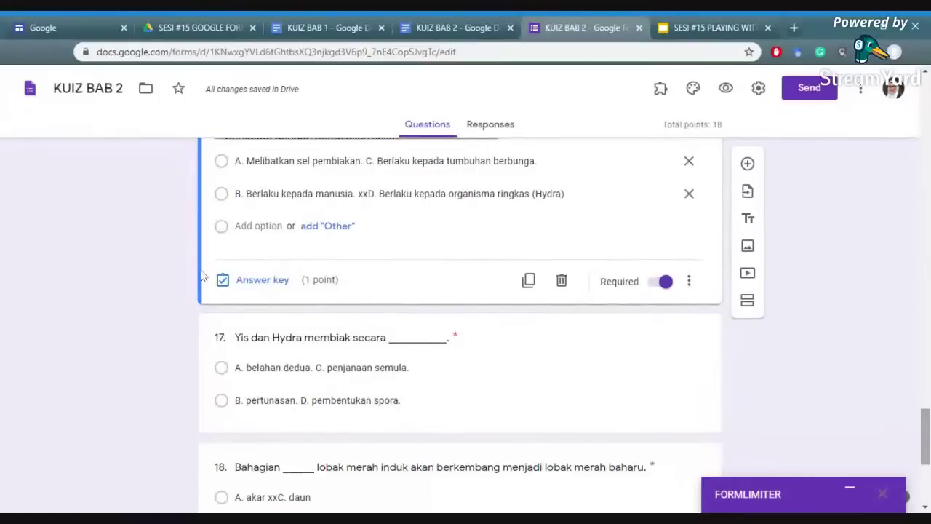
left_click(249, 284)
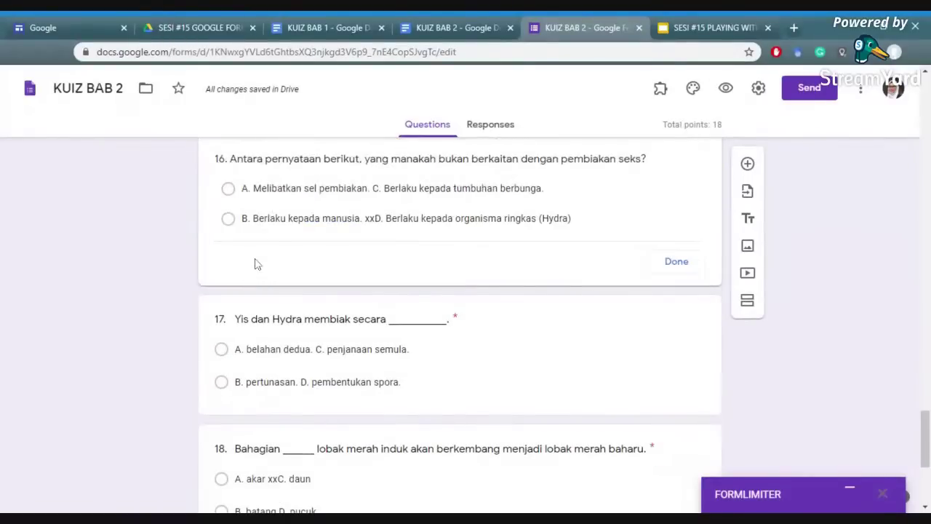
left_click(228, 206)
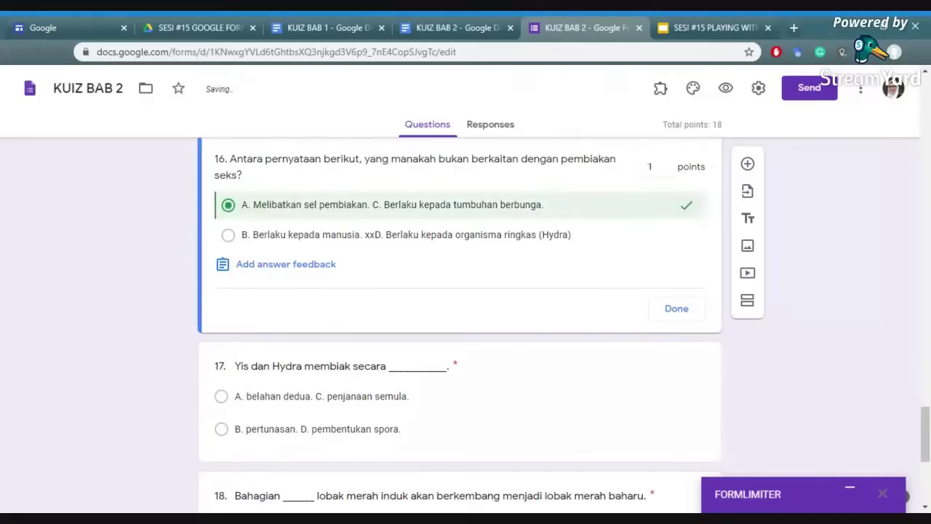
Step: Try option A as a correct answer to question 17, and restore "B. pertunasan. D. pembentukan spora." as the only one
left_click(277, 431)
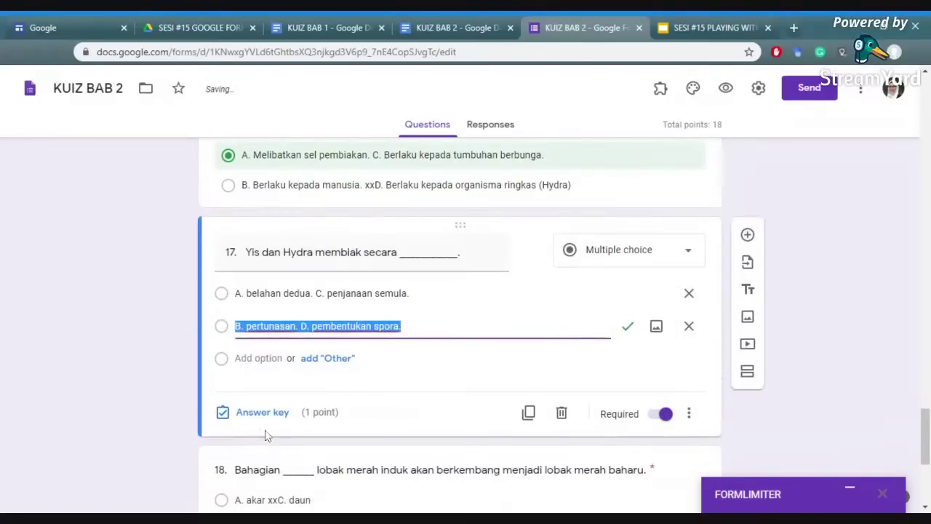
left_click(264, 415)
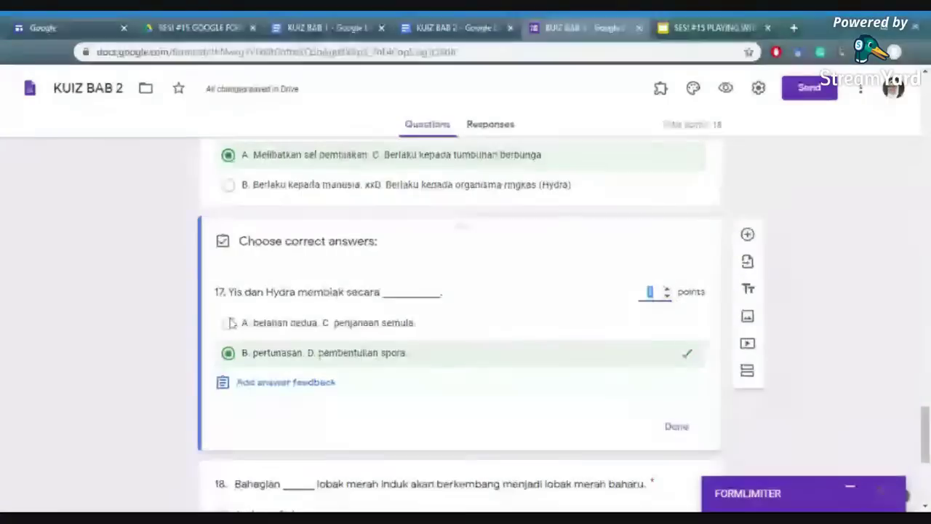
left_click(228, 323)
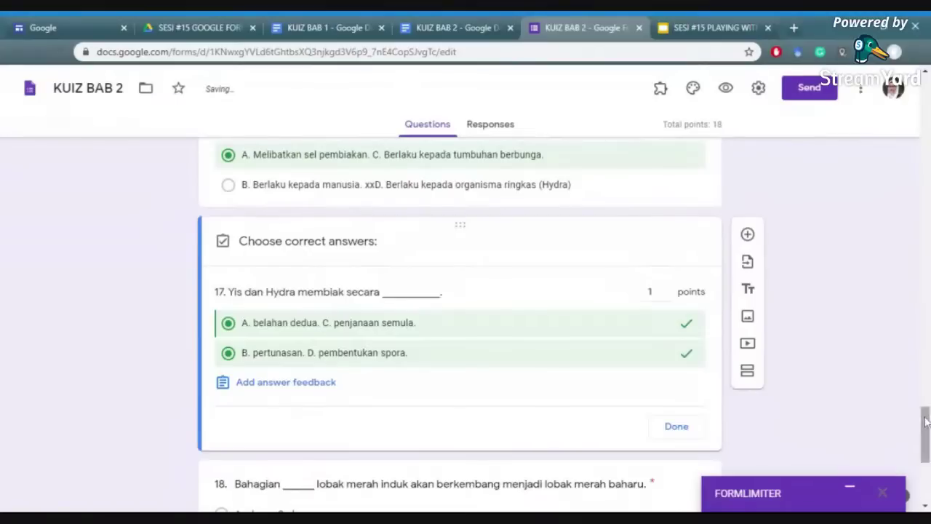
scroll(717, 383, "down", 2)
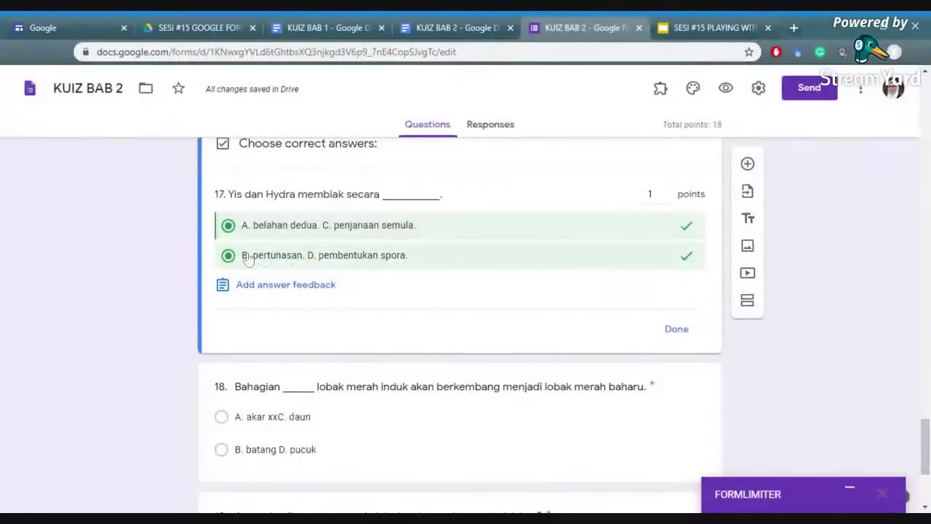
left_click(229, 255)
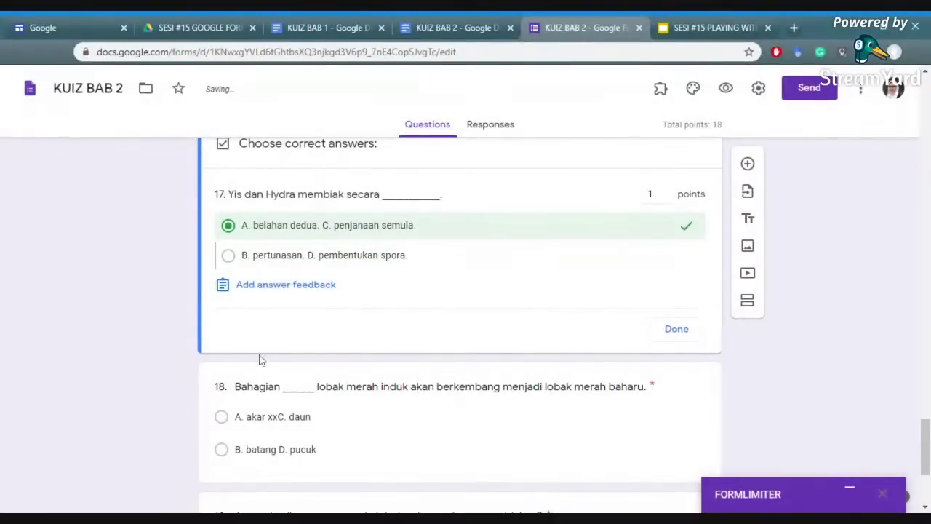
left_click(228, 225)
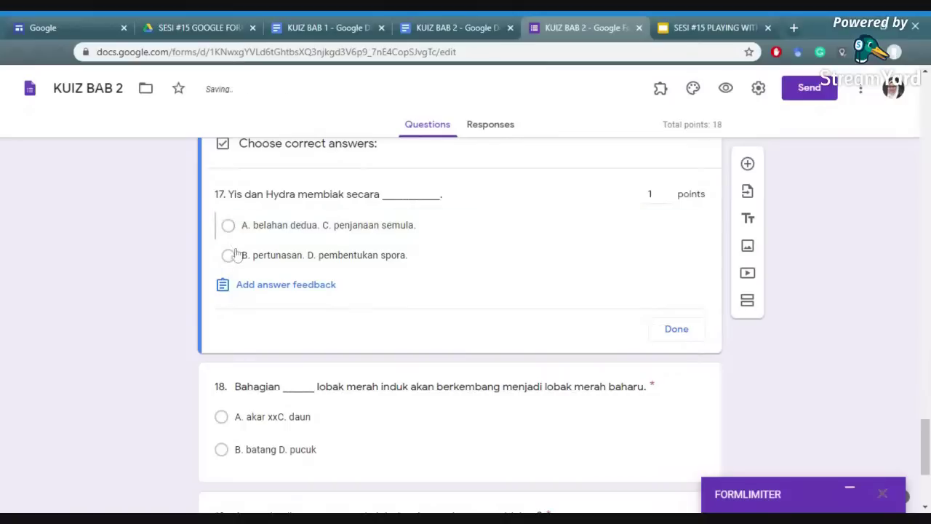
left_click(228, 255)
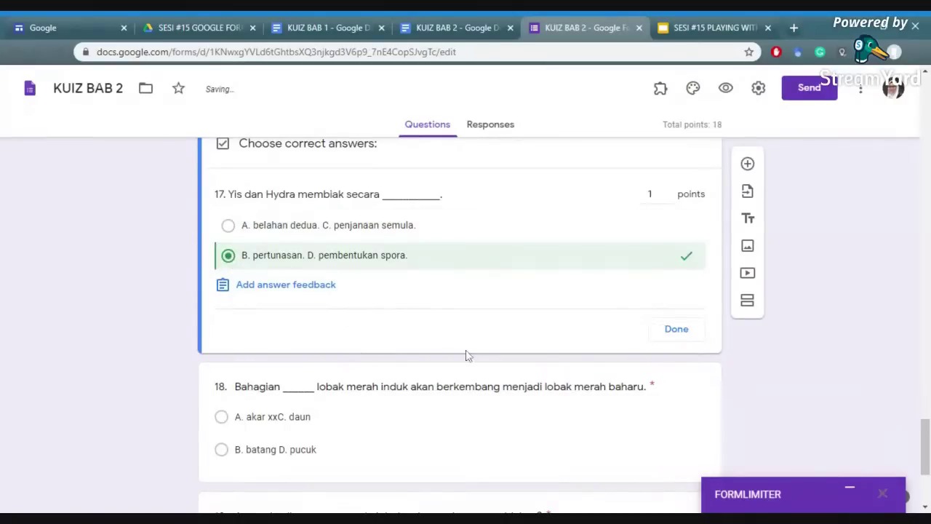
Step: Mark "A. akar xxC. daun" as the correct answer to question 18 and open question 19 to check its key
left_click(230, 419)
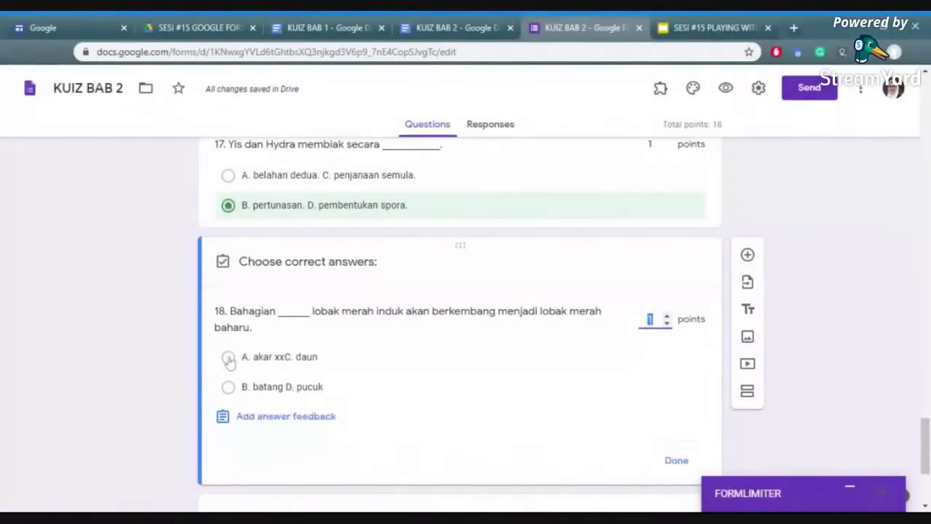
left_click(228, 358)
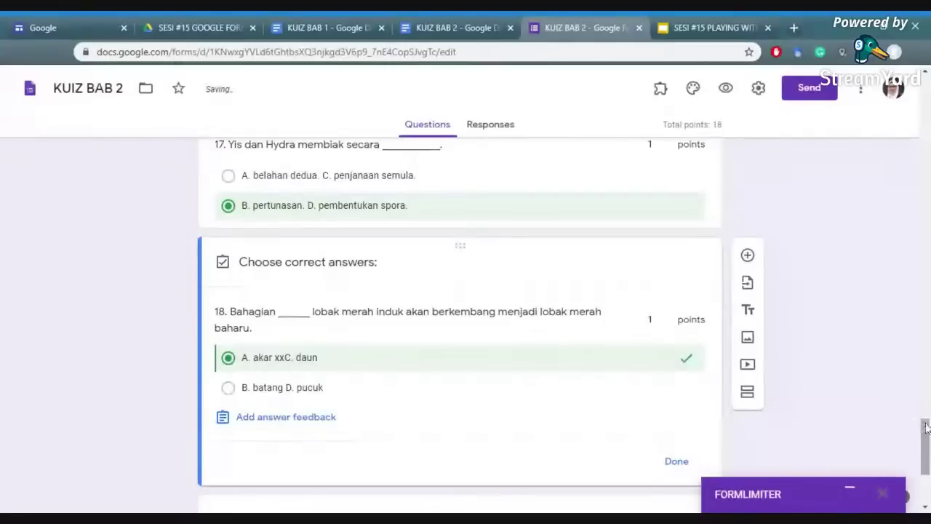
scroll(927, 428, "down", 3)
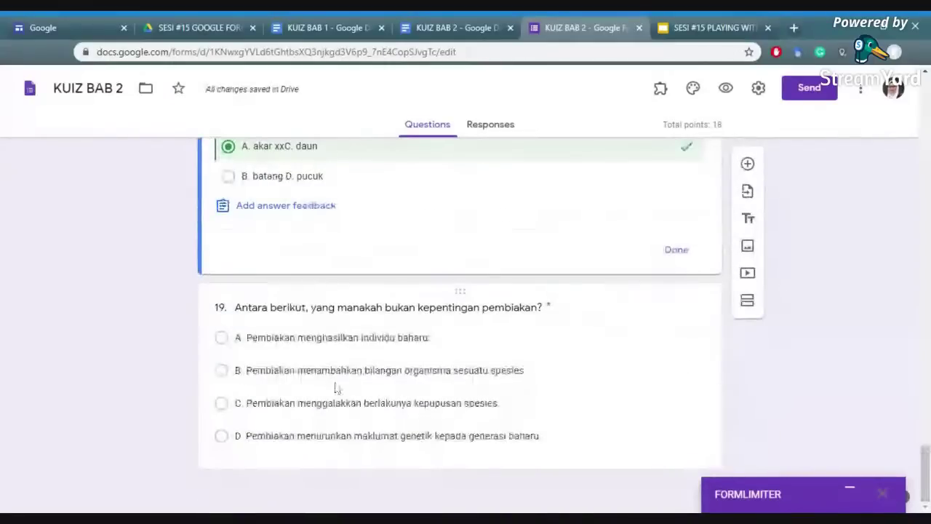
left_click(284, 436)
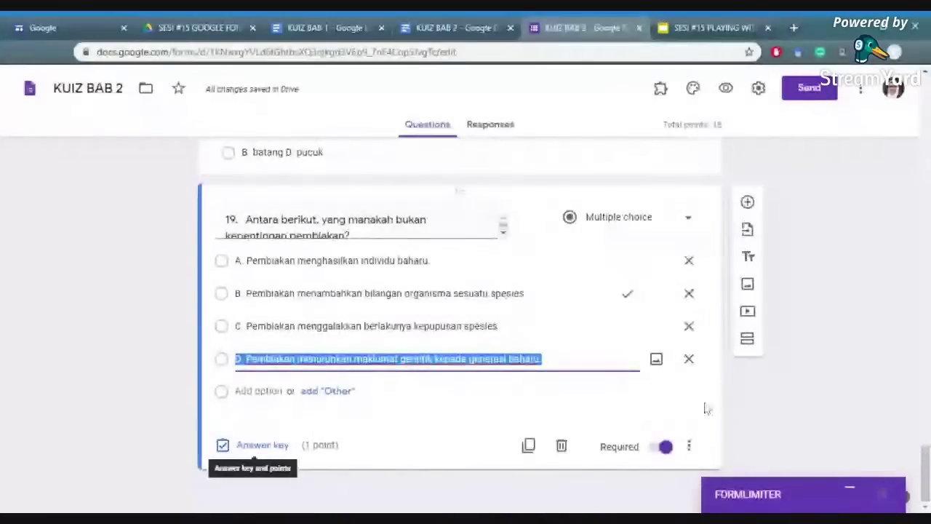
Step: Copy the form's full, unshortened sharing link and close the Send form dialog
left_click(815, 93)
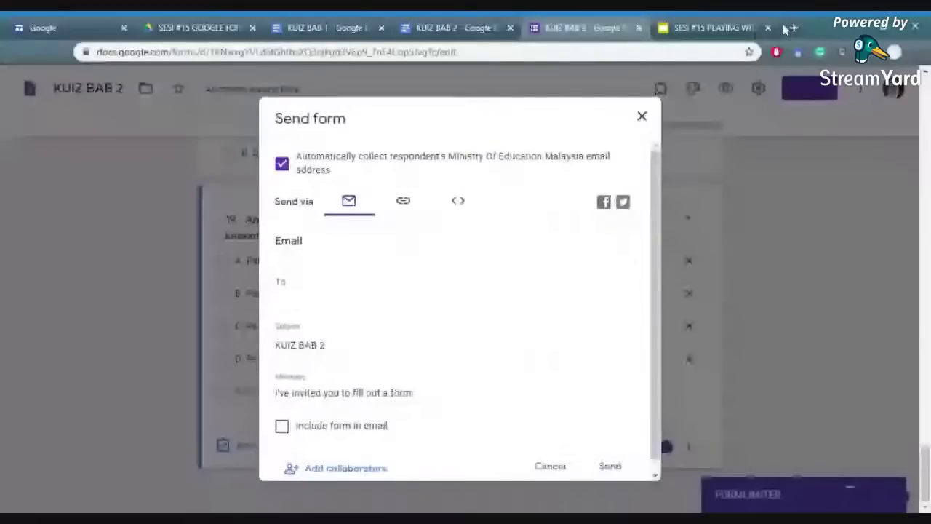
left_click(404, 203)
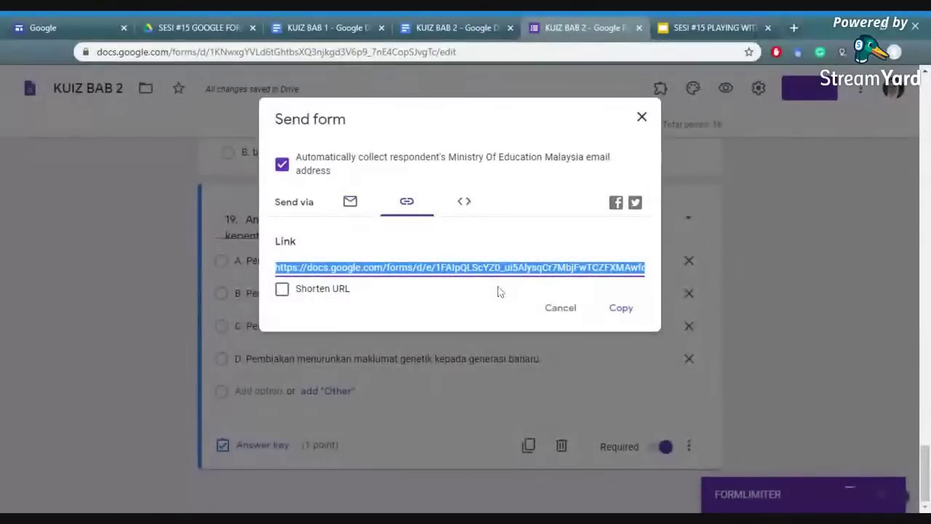
left_click(615, 311)
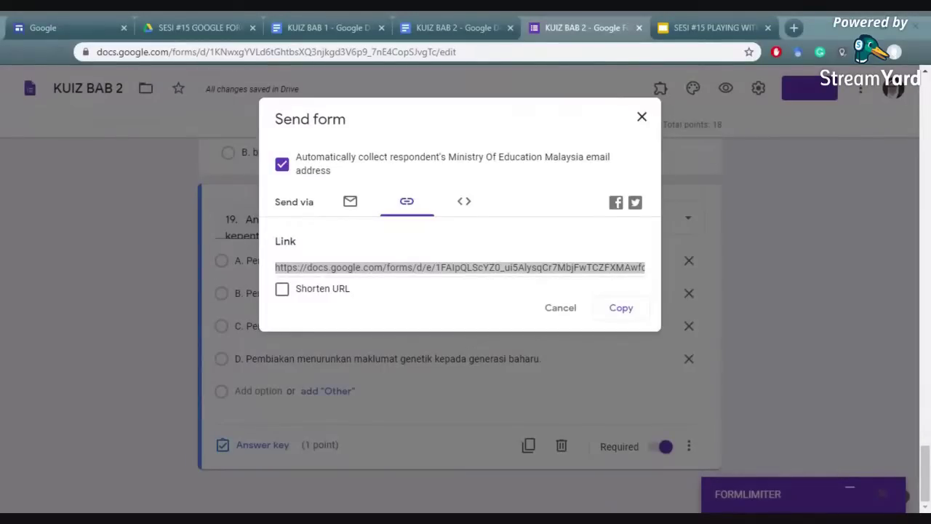
left_click(437, 267)
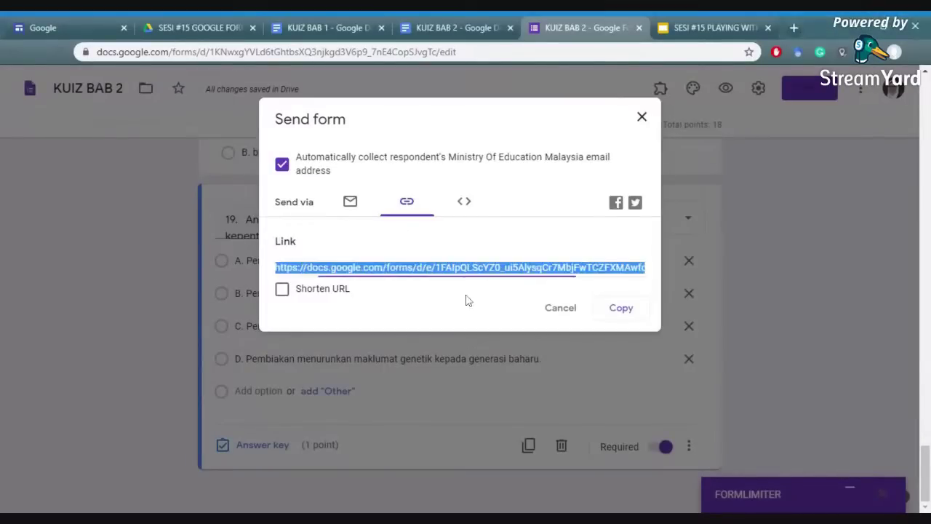
left_click(566, 319)
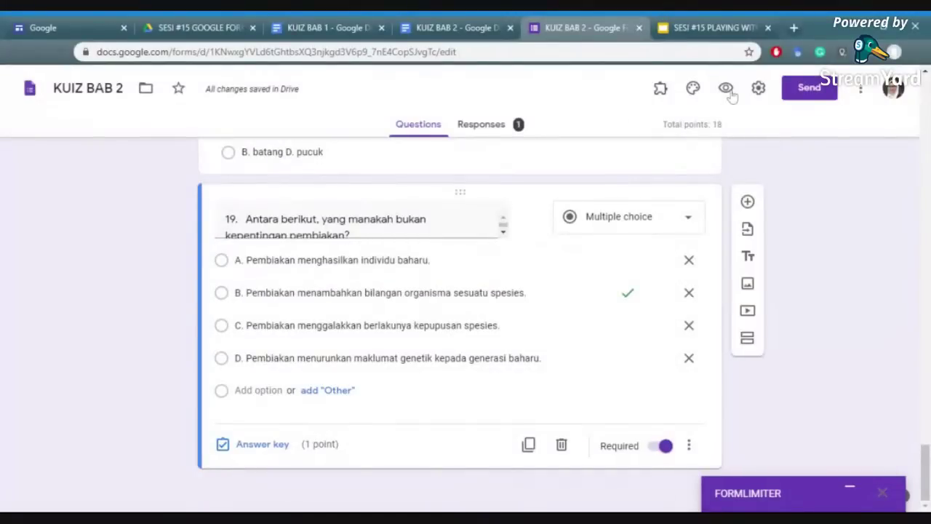
Step: Preview the KUIZ BAB 2 form as respondents see it and look through its first questions
left_click(727, 91)
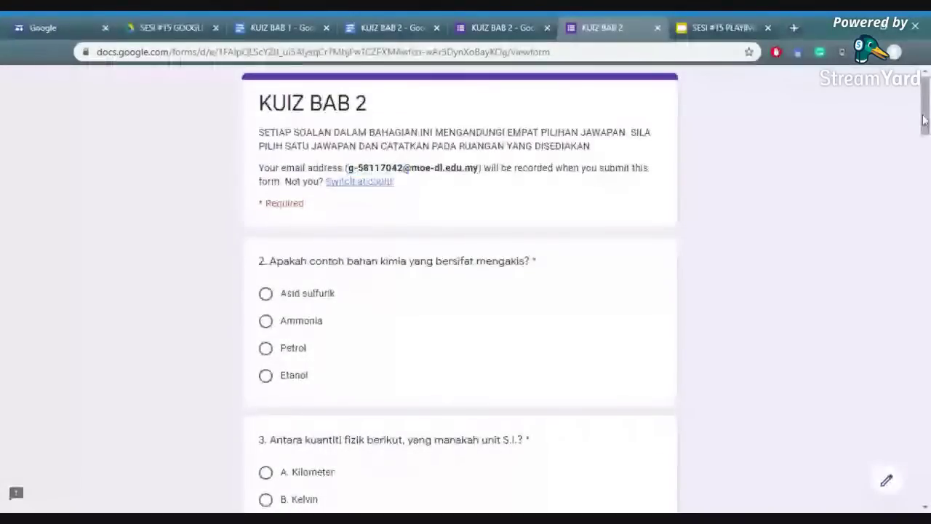
scroll(927, 124, "down", 1)
scroll(927, 124, "down", 1)
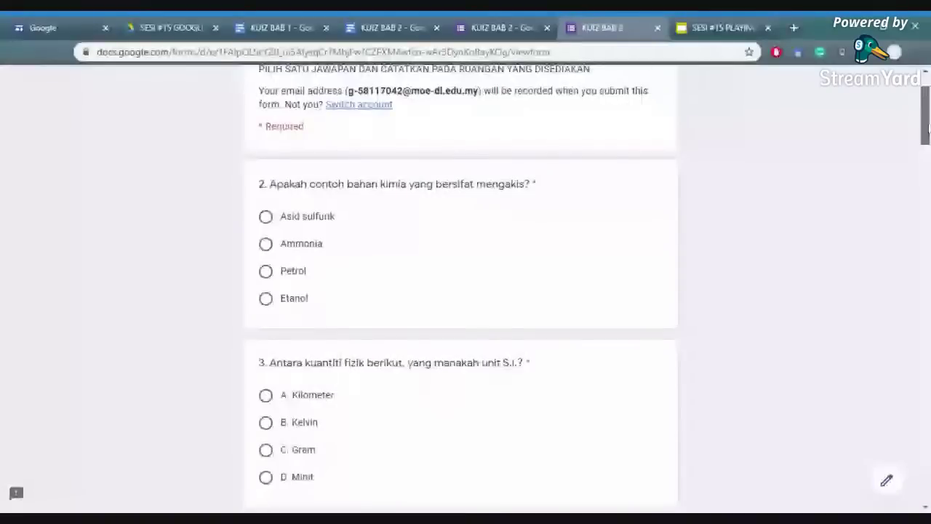
scroll(928, 127, "up", 2)
mouse_move(928, 105)
left_mouse_down()
mouse_move(928, 131)
mouse_move(928, 105)
left_mouse_up()
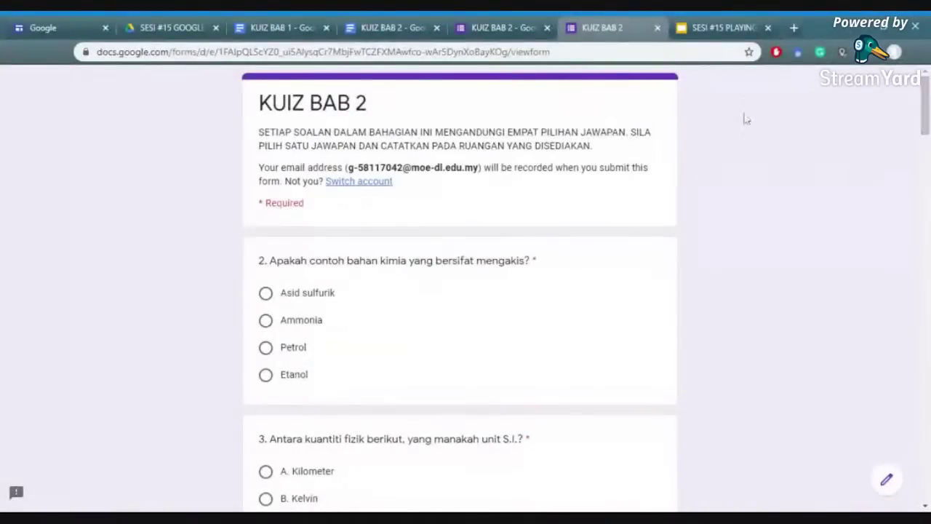
Step: Return to the form editor, view the quiz responses and expand the FormLimiter settings to compare the limit
left_click(502, 27)
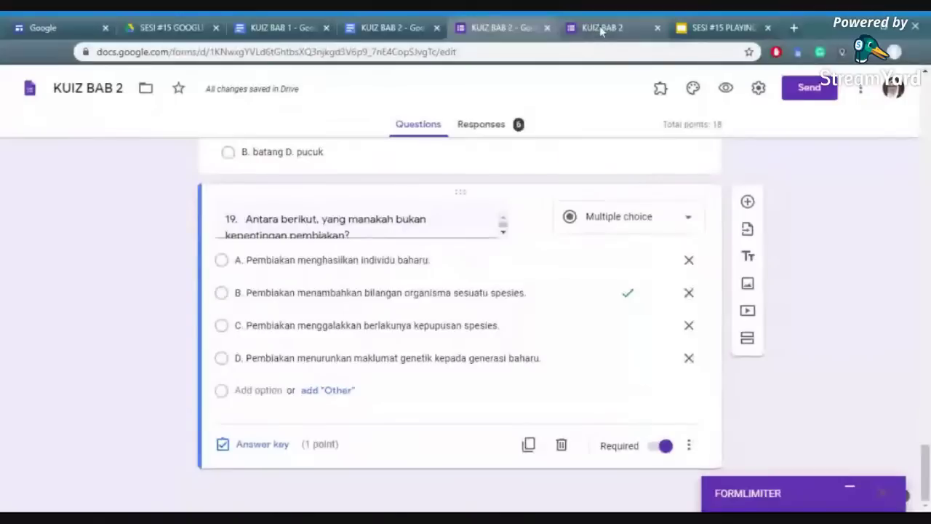
left_click(492, 125)
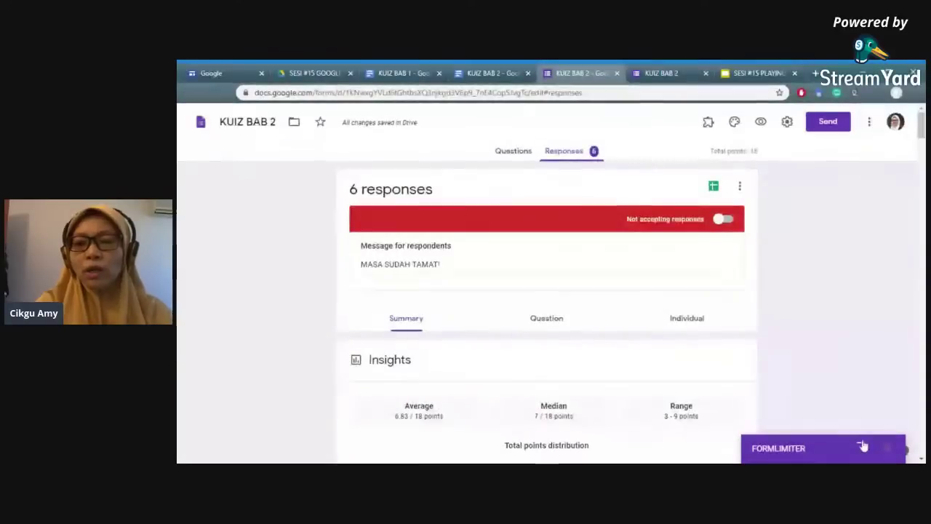
left_click(866, 447)
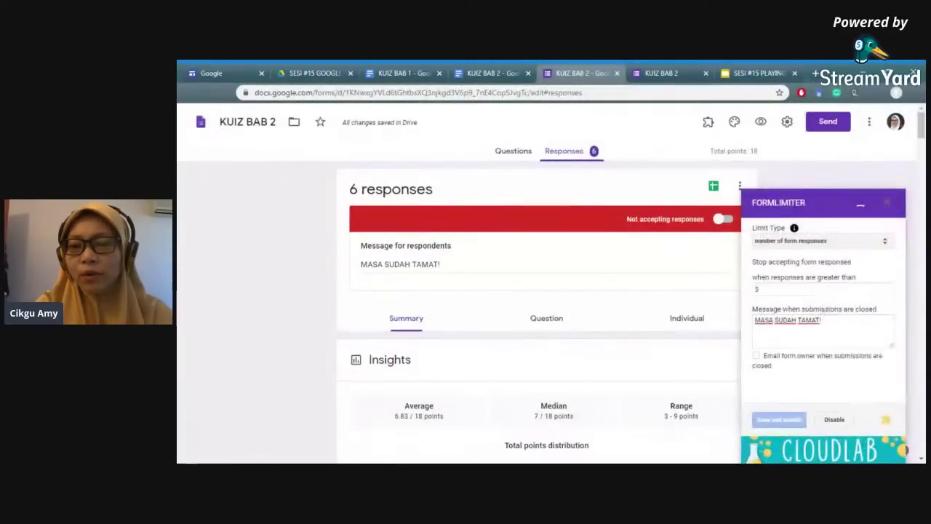